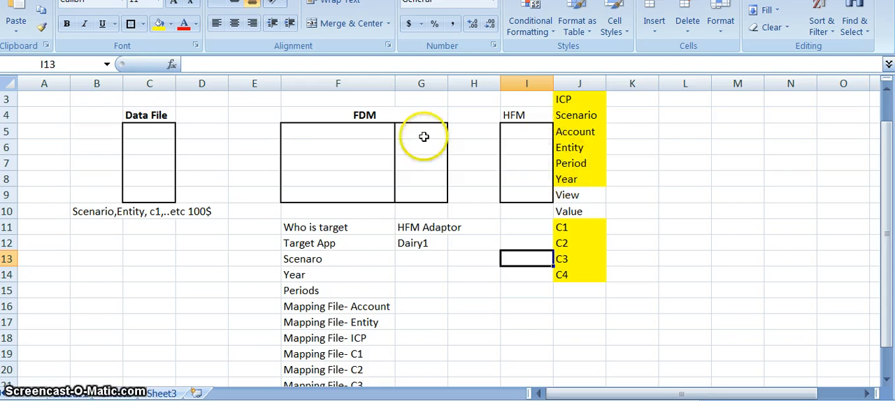
# Examine the list of FDM setup items from "Who is target" down to the mapping file entries.
pyautogui.click(347, 234)
pyautogui.press('Down')
pyautogui.press('Down')
pyautogui.press('Down')
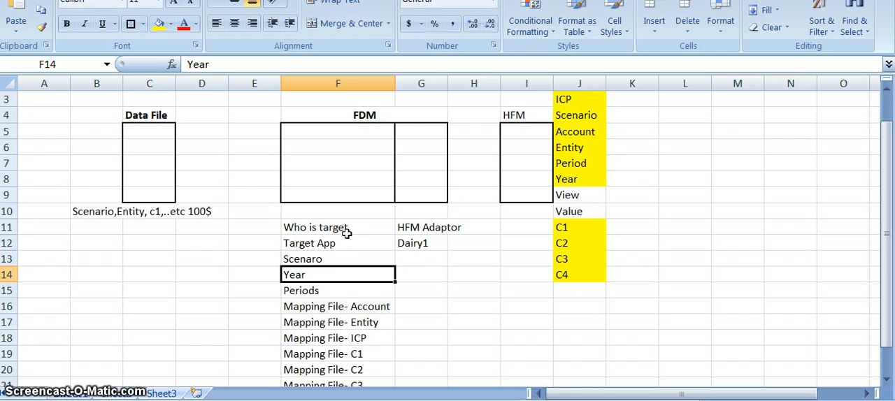
pyautogui.press('Down')
pyautogui.press('Down')
pyautogui.press('Down')
pyautogui.press('Down')
pyautogui.press('Down')
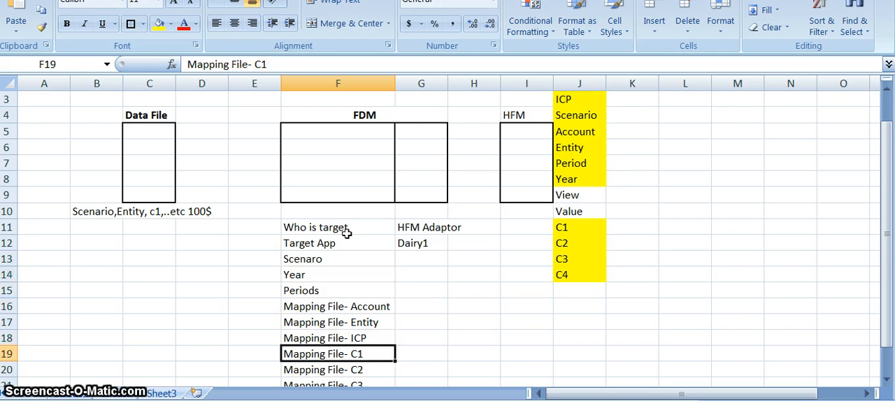
pyautogui.press('Down')
pyautogui.press('Down')
pyautogui.press('Down')
pyautogui.press('Down')
pyautogui.press('Up')
pyautogui.press('Up')
pyautogui.press('Up')
pyautogui.press('Up')
pyautogui.press('Up')
pyautogui.press('Up')
pyautogui.press('Up')
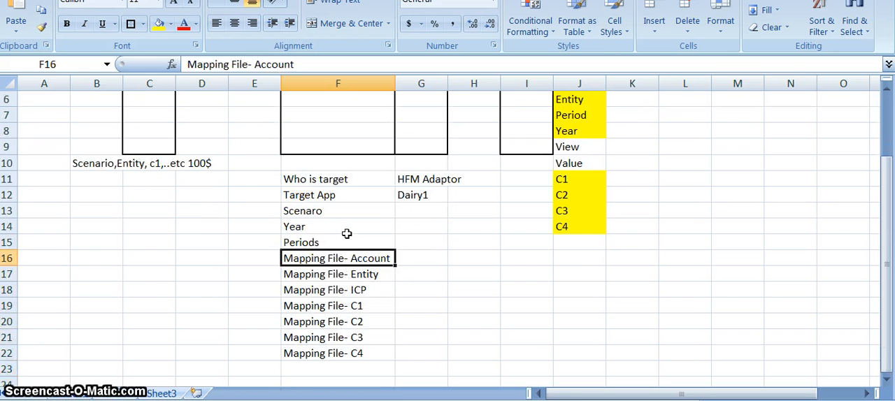
# Fill the Scenaro, Year and Periods cells F13:F15 with light blue.
pyautogui.press('Up')
pyautogui.press('Up')
pyautogui.press('Up')
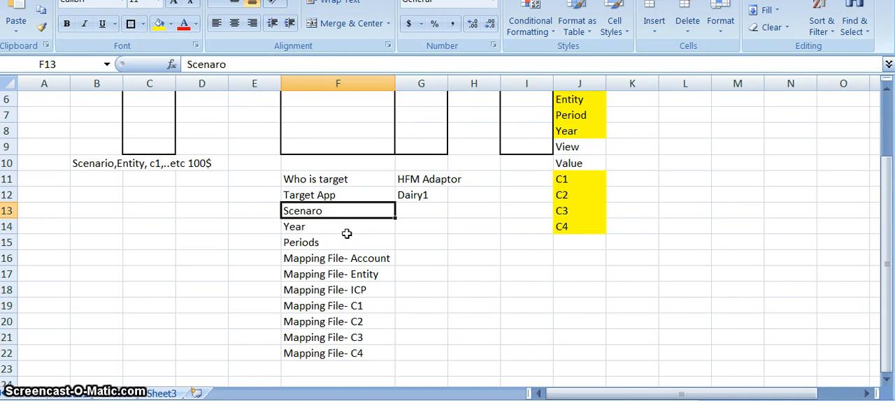
pyautogui.hotkey('shift', 'Down')
pyautogui.hotkey('shift', 'Down')
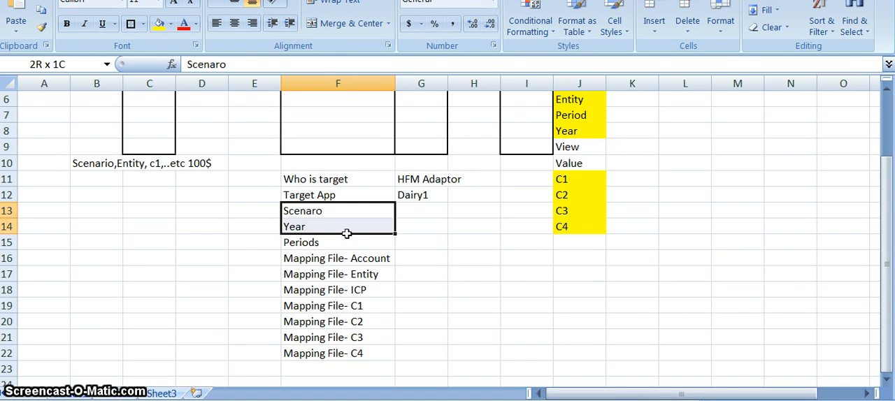
pyautogui.click(172, 26)
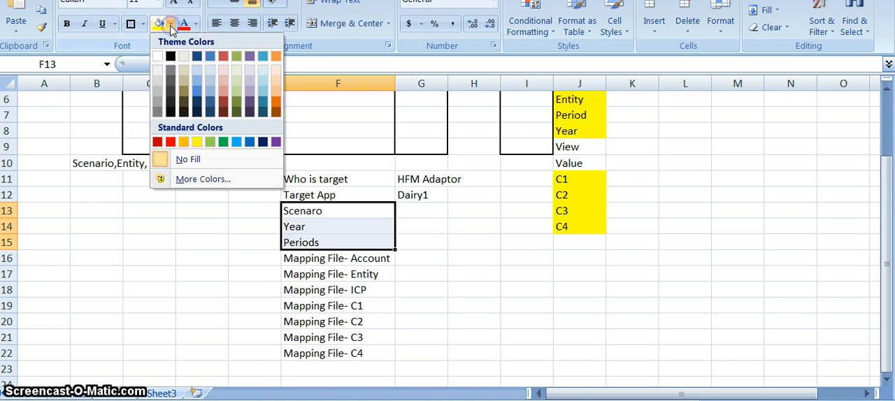
pyautogui.click(197, 84)
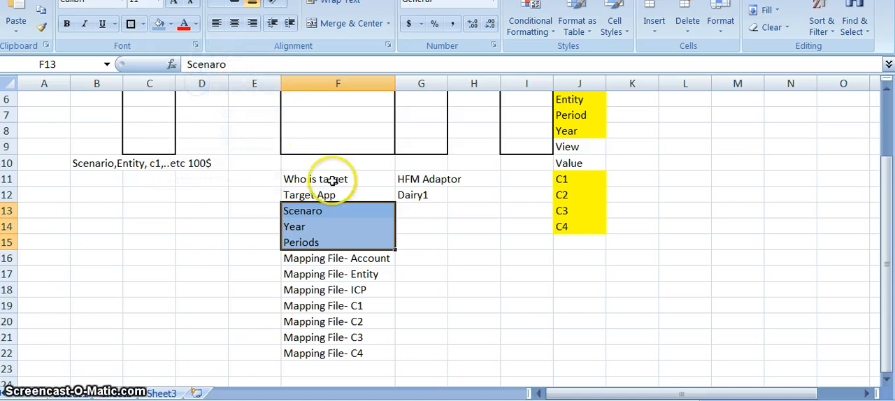
# Enter "Control Tables" in G13 beside Scenaro and give that cell the same light blue fill.
pyautogui.click(407, 210)
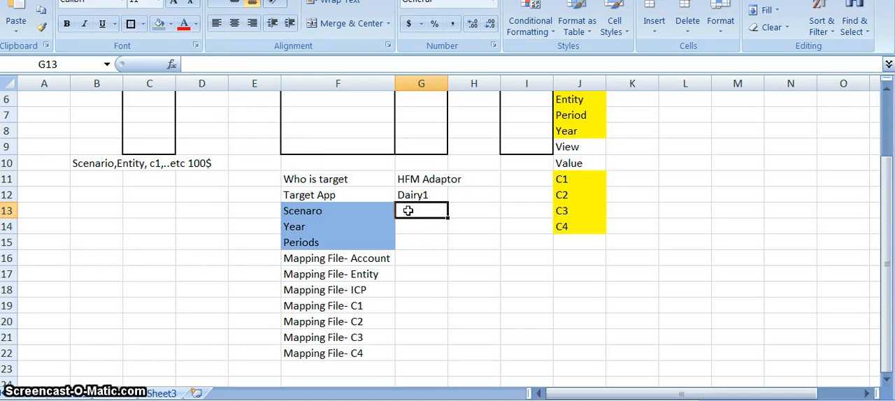
pyautogui.write('Control Tab')
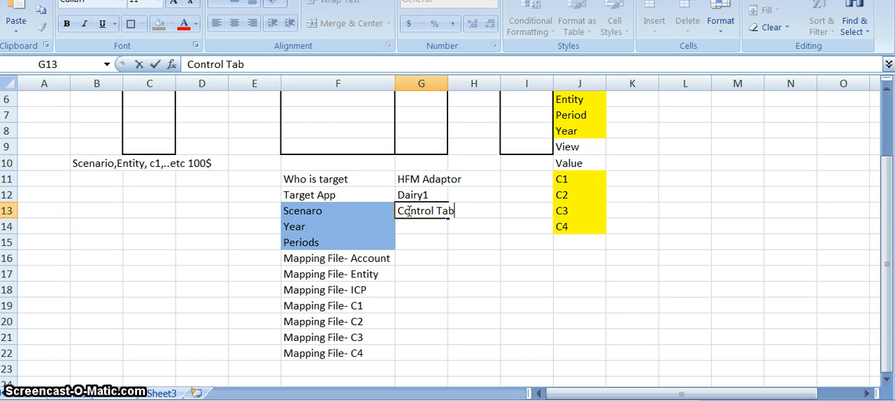
pyautogui.write('les')
pyautogui.press('Return')
pyautogui.press('Return')
pyautogui.press('Up')
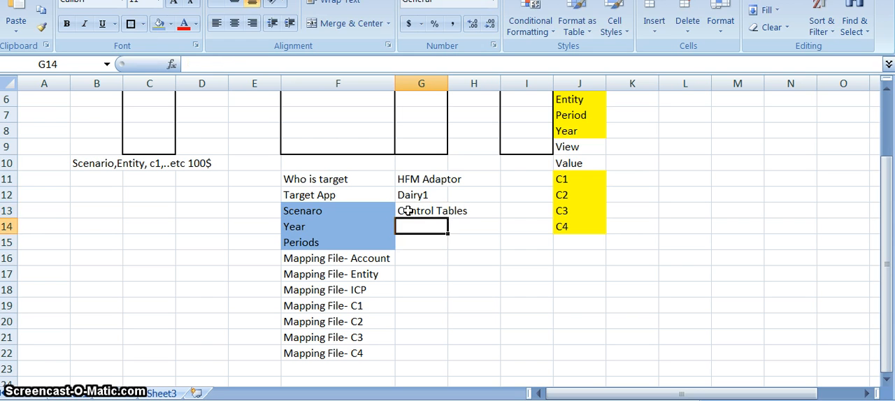
pyautogui.press('Up')
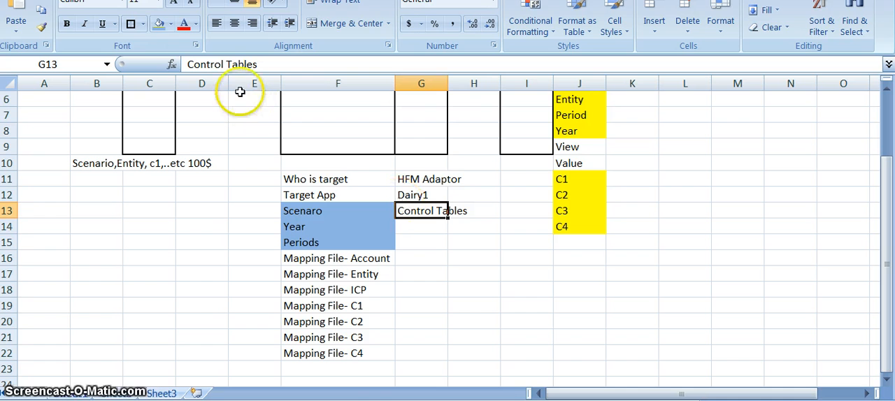
pyautogui.click(158, 23)
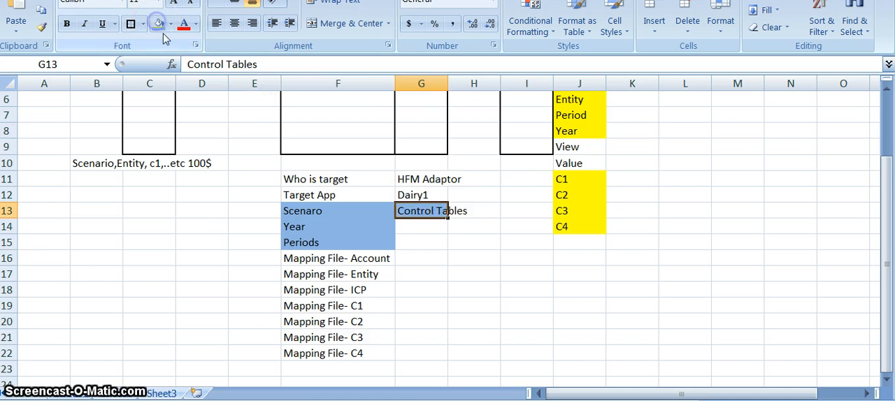
# Fill all the mapping file cells F16:F22, from Account to C4, with light red.
pyautogui.click(341, 259)
pyautogui.hotkey('shift', 'Down')
pyautogui.hotkey('shift', 'Down')
pyautogui.hotkey('shift', 'Down')
pyautogui.hotkey('shift', 'Down')
pyautogui.hotkey('shift', 'Down')
pyautogui.hotkey('shift', 'Down')
pyautogui.hotkey('shift', 'Down')
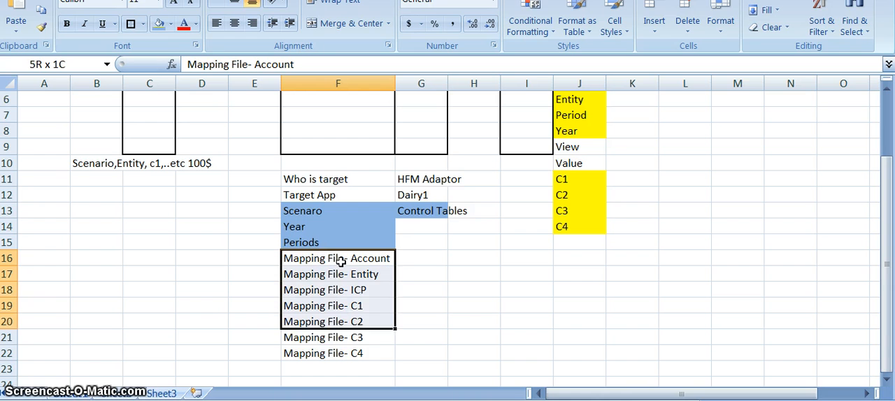
pyautogui.hotkey('shift', 'Up')
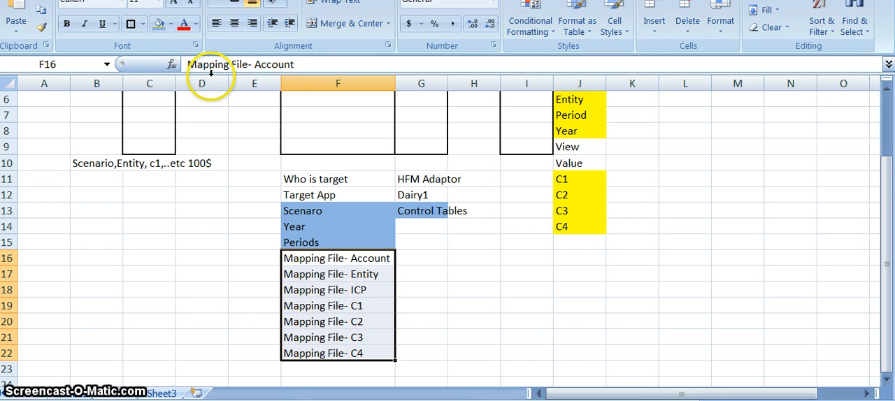
pyautogui.click(171, 26)
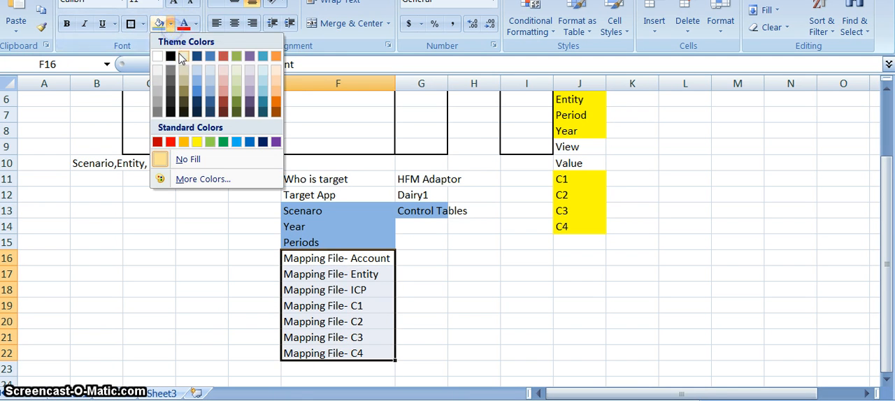
pyautogui.click(224, 82)
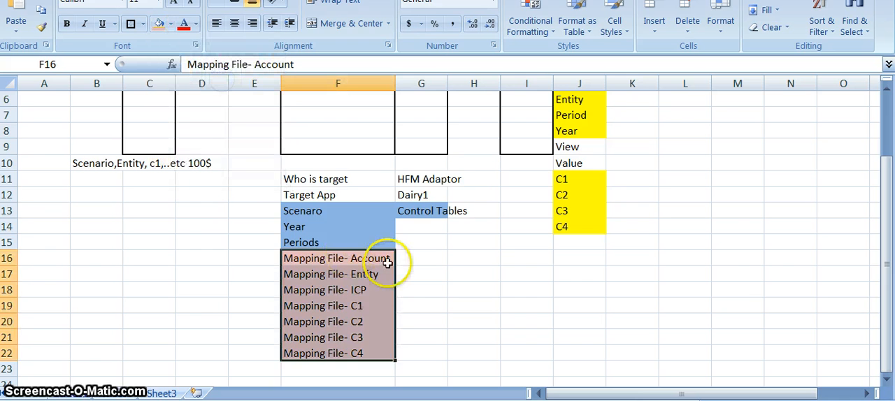
pyautogui.click(410, 259)
pyautogui.write('Ma')
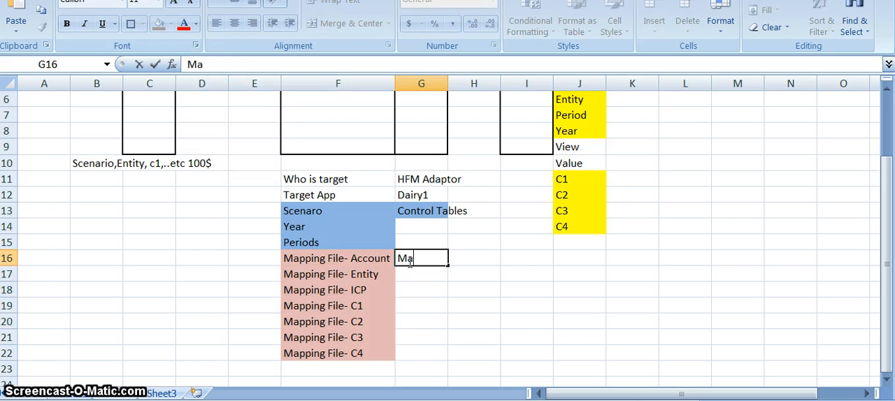
pyautogui.press('Return')
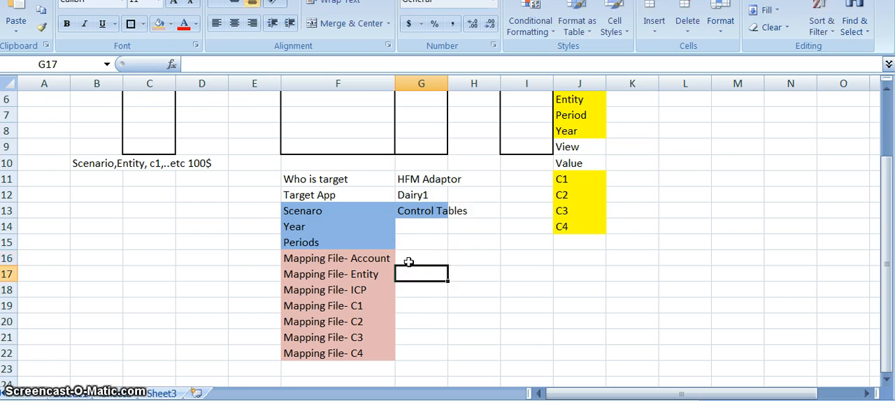
# Enter "Explict" in G16 beside the Account mapping and "Like" in G17:G22 beside the Entity through C4 mappings.
pyautogui.click(409, 260)
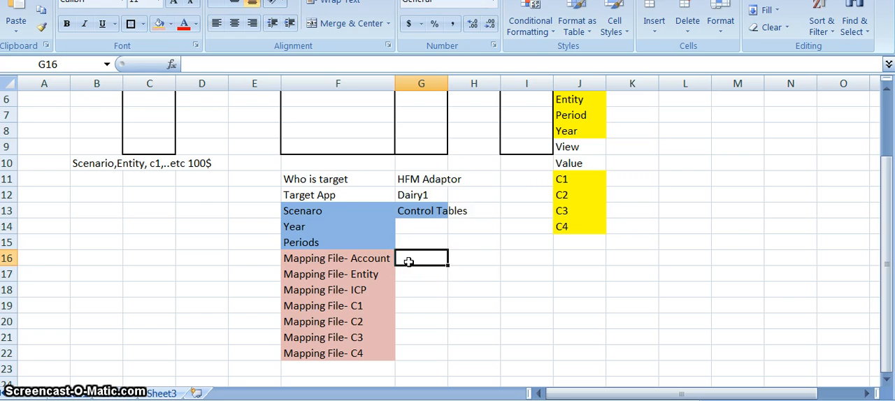
pyautogui.write('Explict')
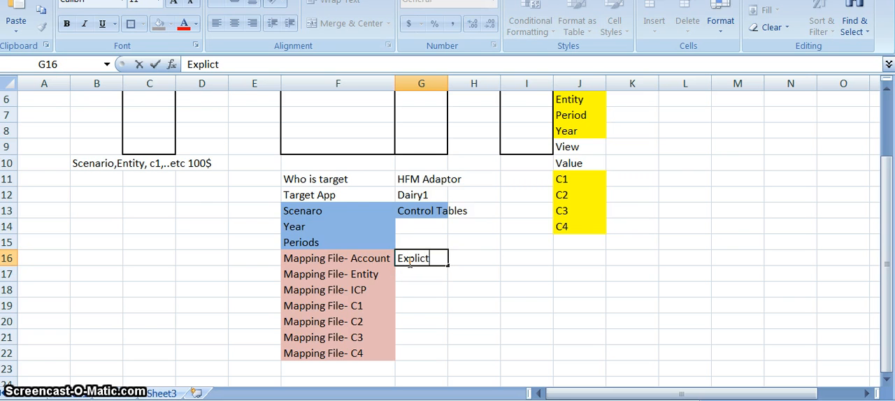
pyautogui.press('Return')
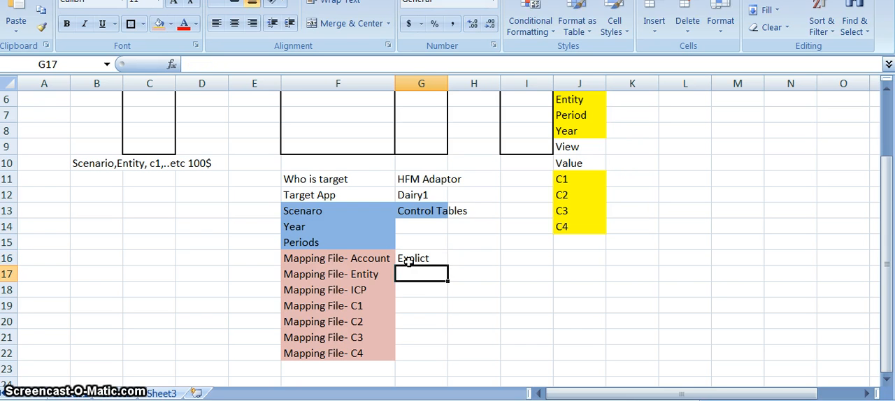
pyautogui.write('Like')
pyautogui.hotkey('shift', 'Down')
pyautogui.hotkey('shift', 'Down')
pyautogui.hotkey('shift', 'Down')
pyautogui.hotkey('shift', 'Down')
pyautogui.hotkey('shift', 'Down')
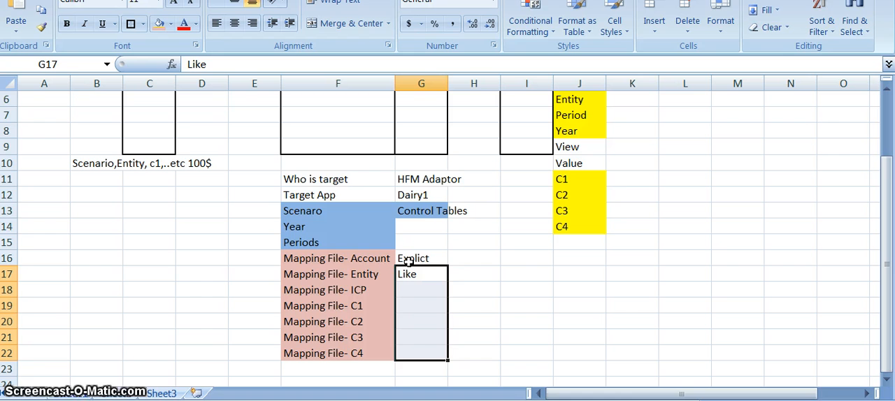
pyautogui.press('Right')
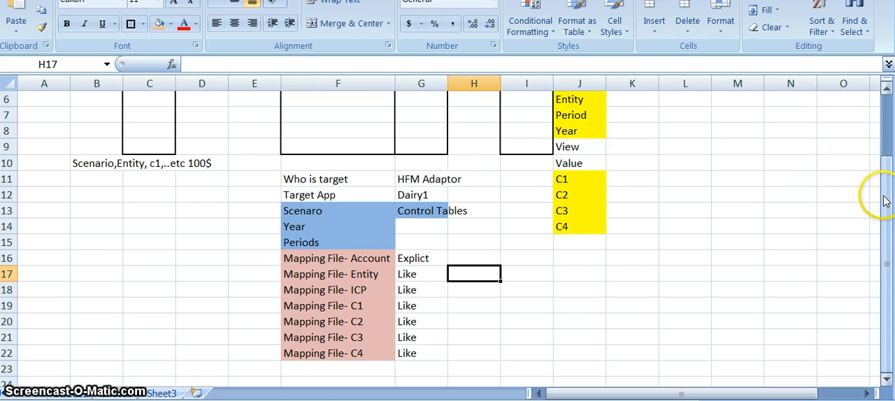
pyautogui.moveTo(884, 202); pyautogui.dragTo(884, 180)
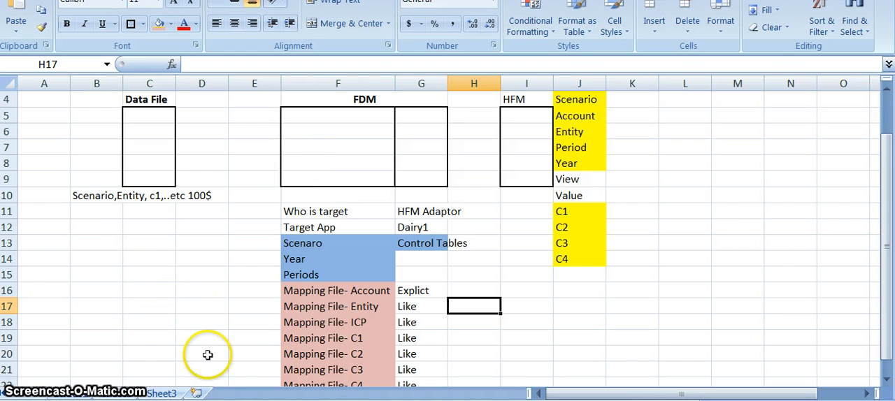
# Switch to the HYPERION virtual machine and minimize its open browser windows to reveal the desktop.
pyautogui.hotkey('alt', 'Tab')
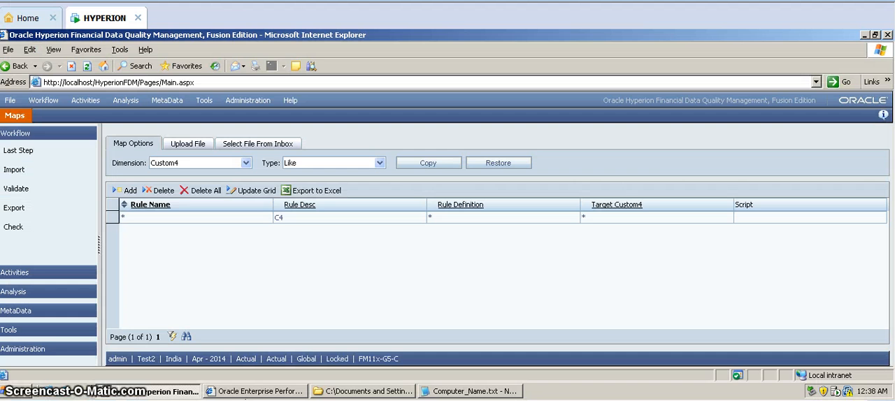
pyautogui.hotkey('alt', 'Tab')
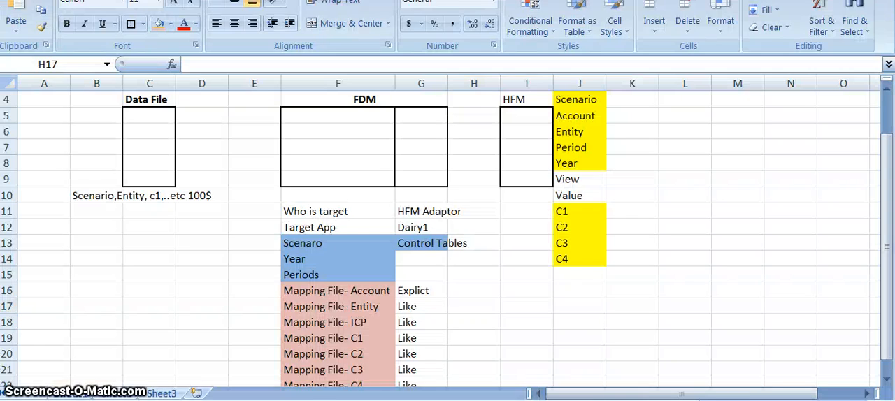
pyautogui.hotkey('alt', 'Tab')
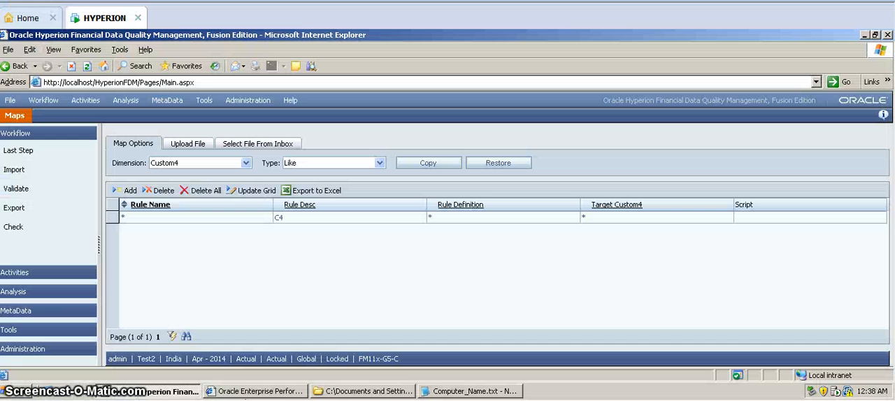
pyautogui.click(149, 392)
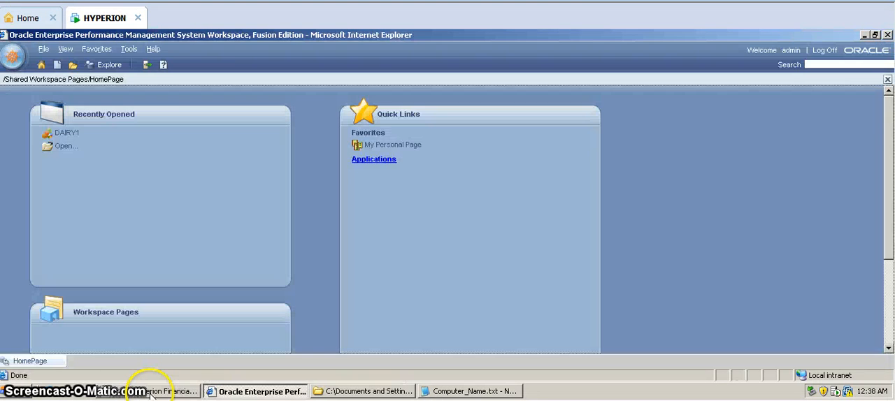
pyautogui.click(260, 392)
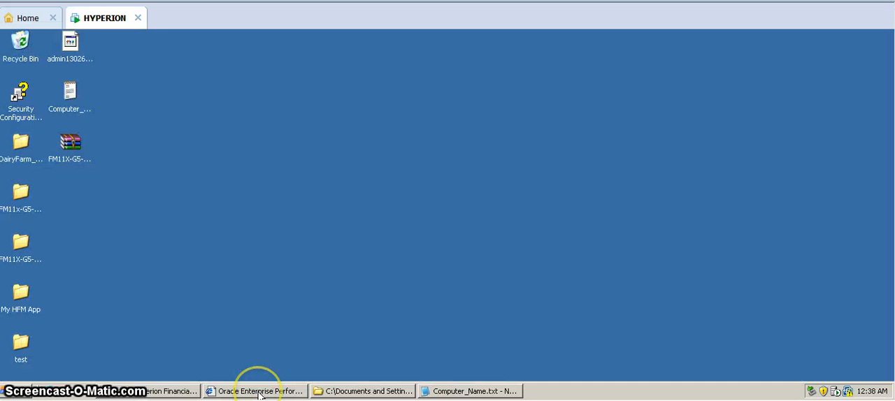
# Open TB_India_Diary.xls from the DairyFarm_Files-13Sep2-13 folder.
pyautogui.click(340, 392)
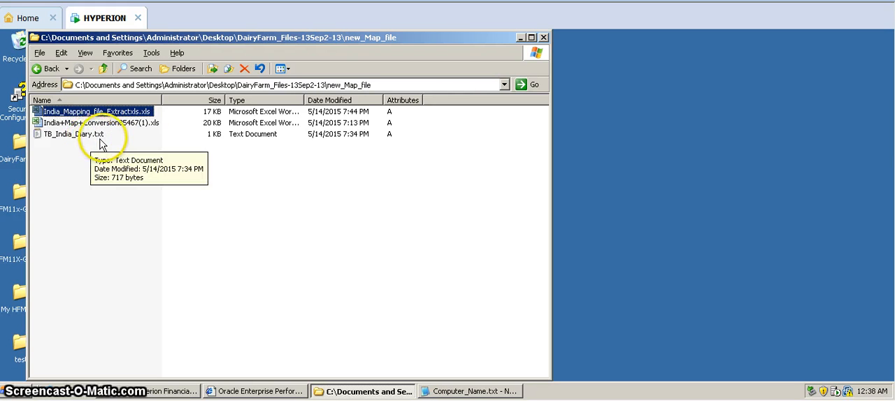
pyautogui.click(108, 72)
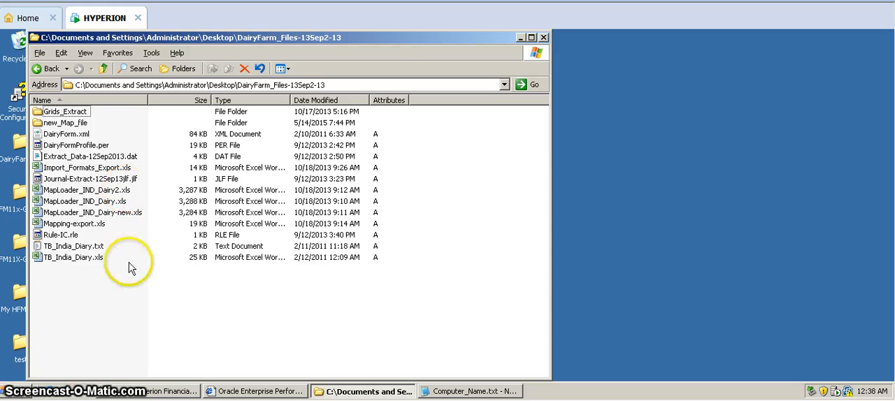
pyautogui.doubleClick(95, 259)
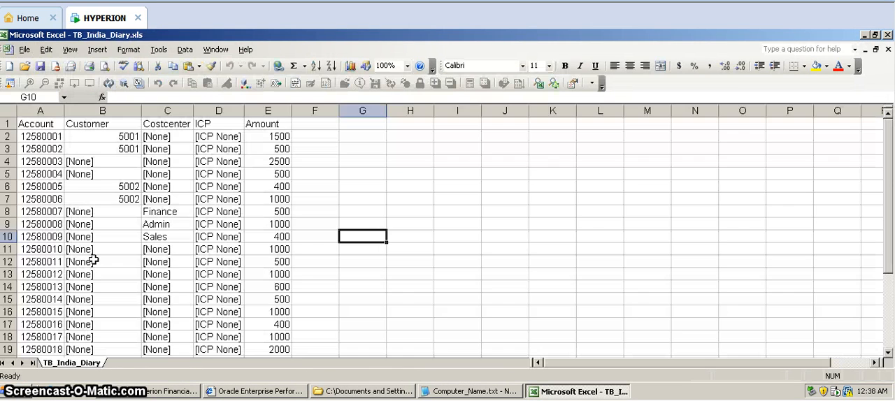
# Examine the column headings of the TB_India_Diary trial balance data, from Amount back to Account.
pyautogui.click(319, 162)
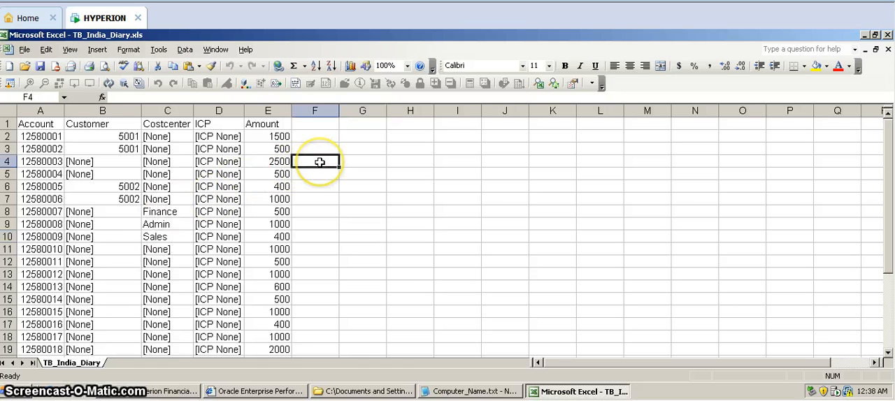
pyautogui.press('Left')
pyautogui.press('Left')
pyautogui.press('Left')
pyautogui.press('Left')
pyautogui.press('Left')
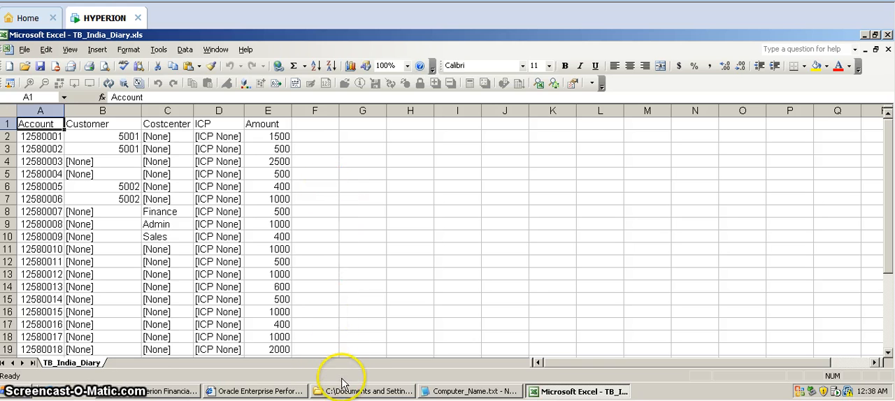
# Review TB_India_Diary.txt from the DairyFarm_Files-13Sep2-13 folder, close it and return to the TB_India_Diary.xls workbook.
pyautogui.click(343, 392)
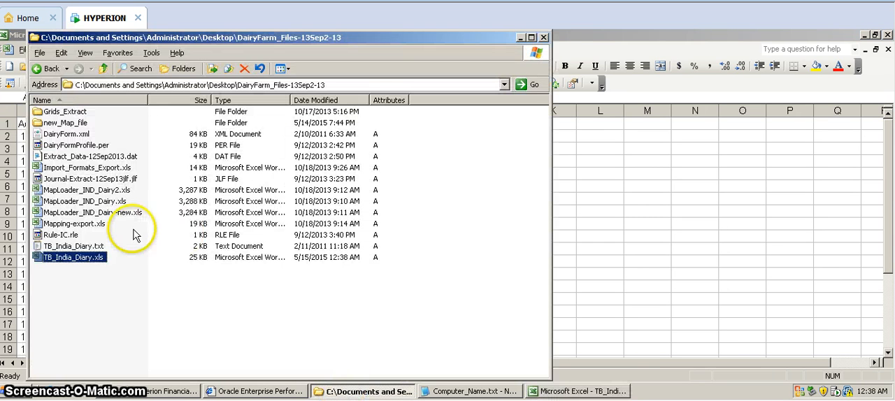
pyautogui.doubleClick(86, 247)
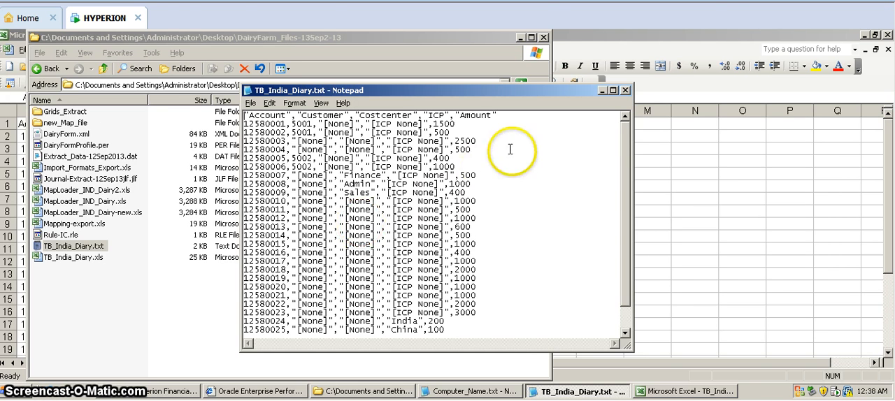
pyautogui.click(625, 90)
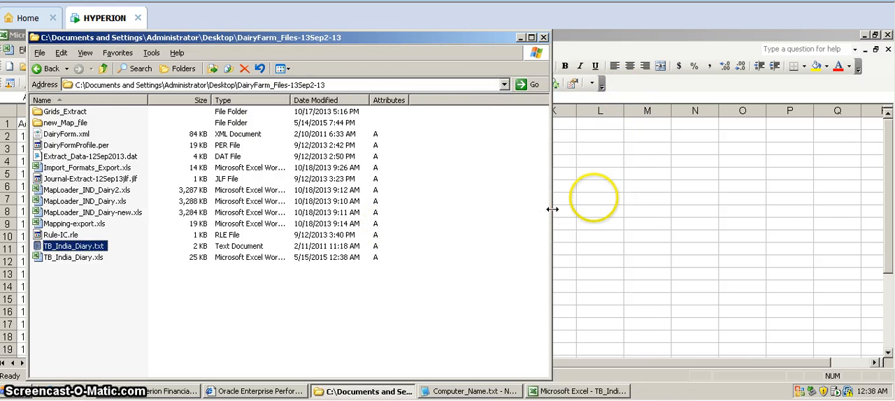
pyautogui.click(595, 198)
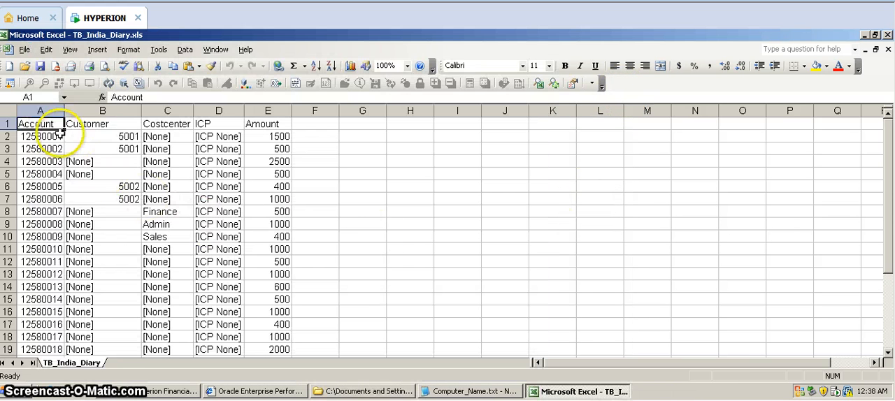
# Examine the Account, Customer, Costcenter, ICP and Amount columns of the trial balance one by one, going through them twice.
pyautogui.click(43, 110)
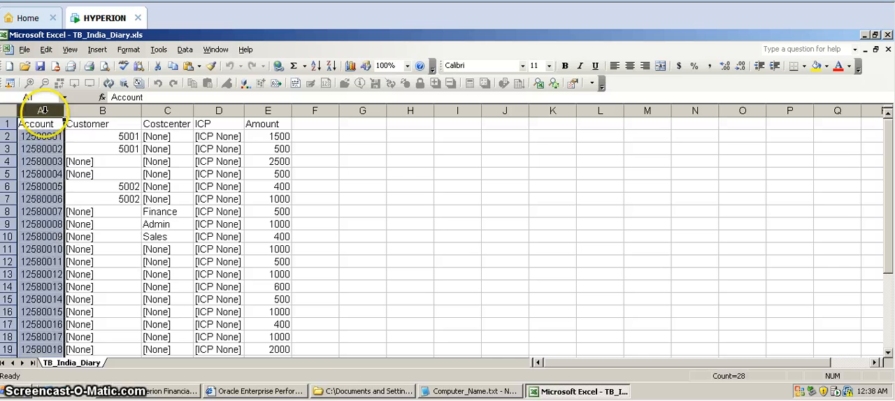
pyautogui.click(90, 106)
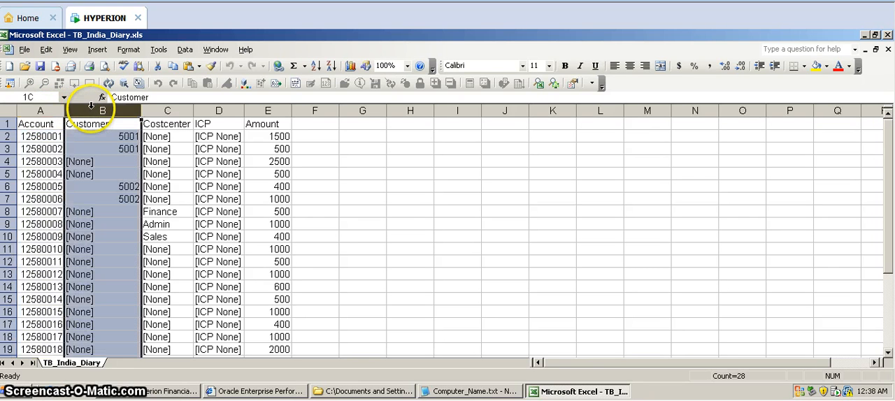
pyautogui.click(156, 110)
pyautogui.click(218, 111)
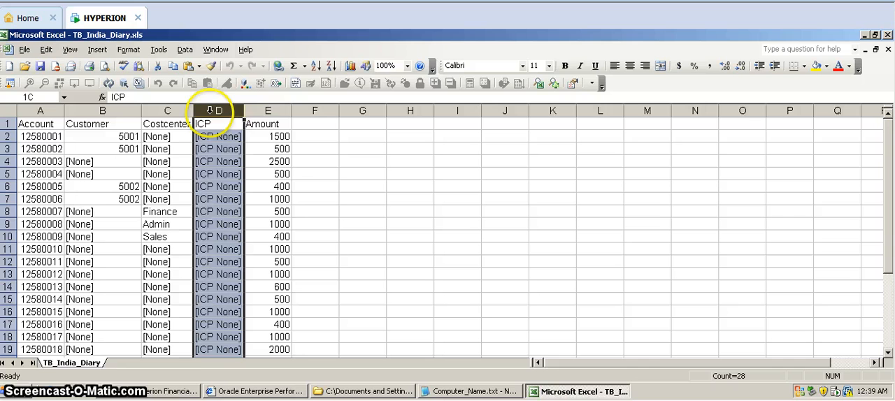
pyautogui.click(262, 109)
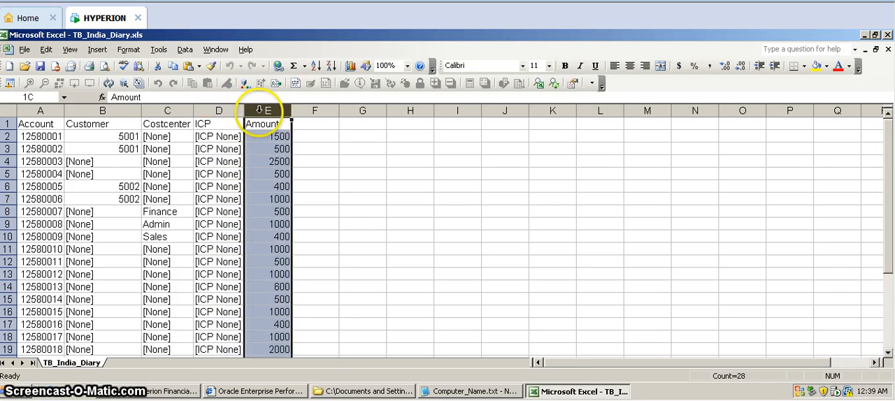
pyautogui.click(349, 135)
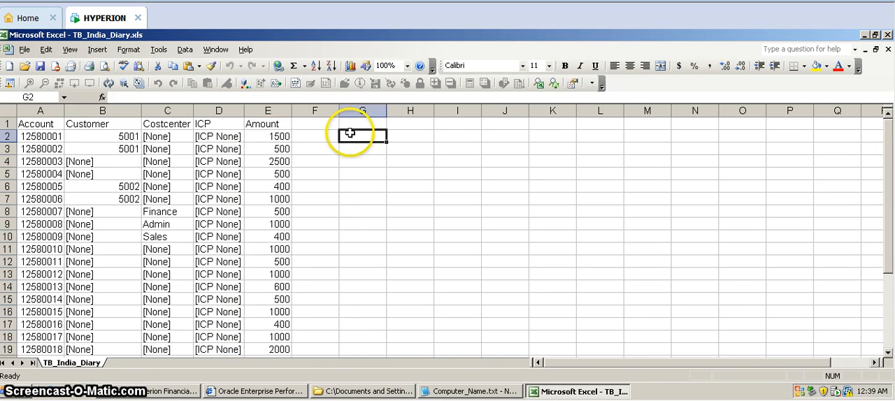
pyautogui.click(40, 110)
pyautogui.click(83, 112)
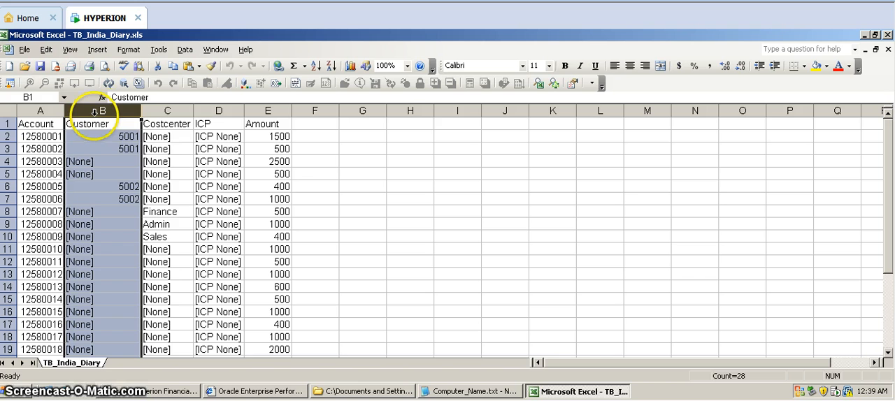
pyautogui.click(168, 112)
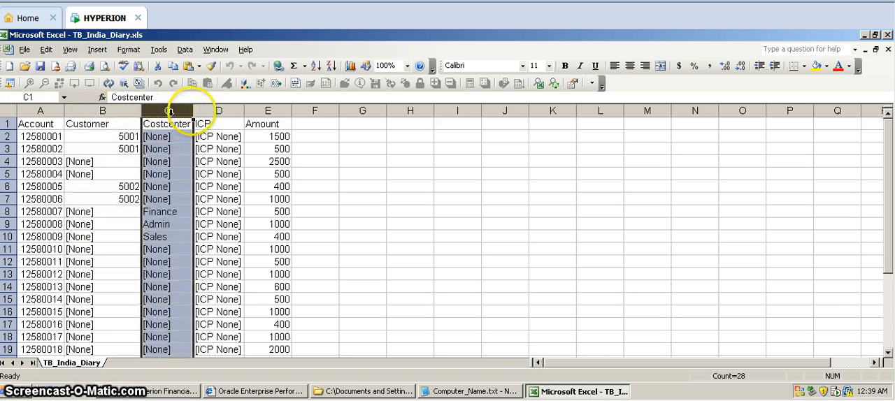
pyautogui.click(209, 111)
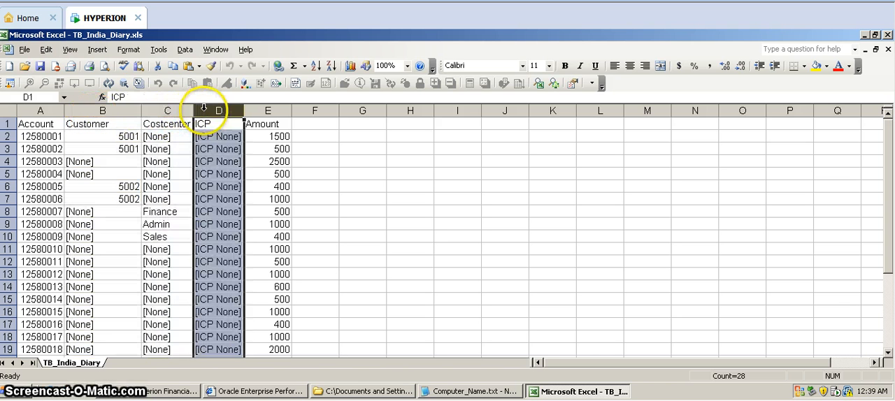
pyautogui.click(264, 110)
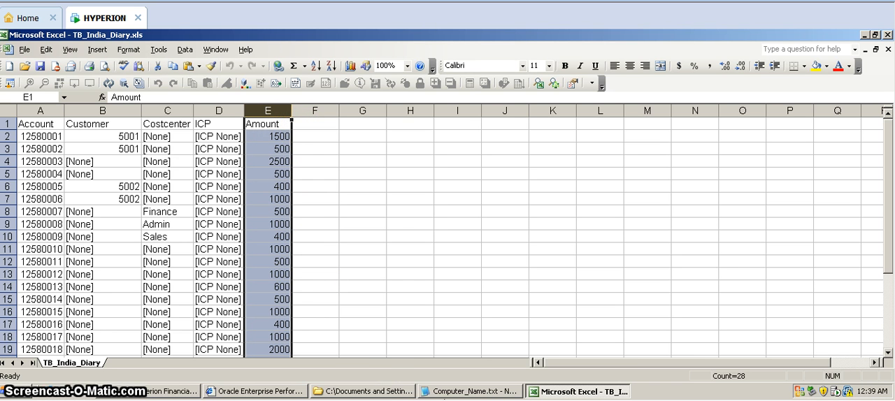
# Switch to the FDM outline workbook and enter ".xls" in C6 under the Data File heading.
pyautogui.moveTo(202, 400)
pyautogui.click(256, 393)
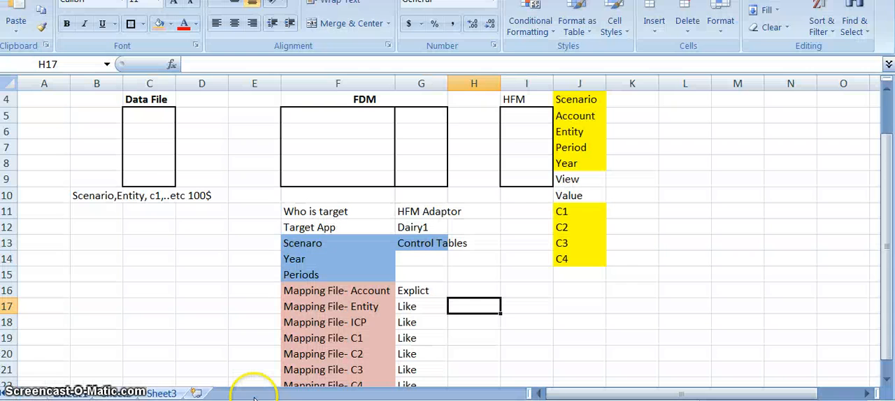
pyautogui.click(154, 129)
pyautogui.write('.')
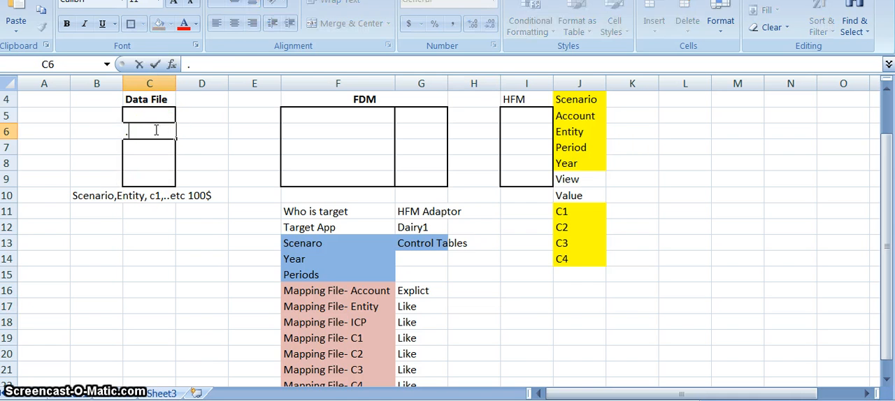
pyautogui.write('xls')
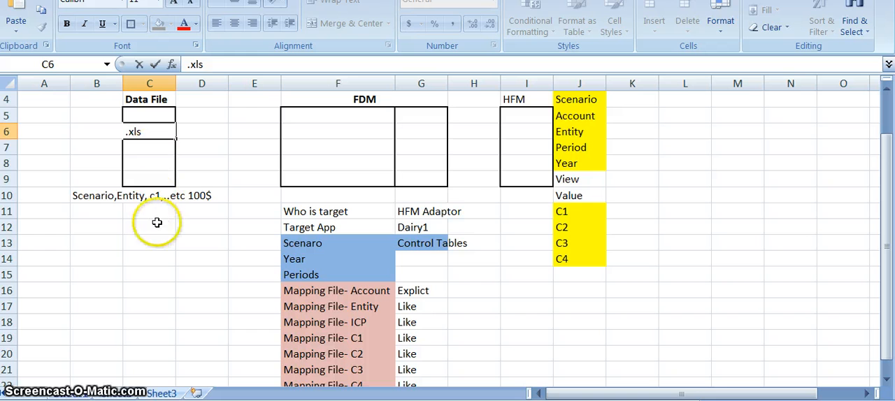
pyautogui.click(156, 224)
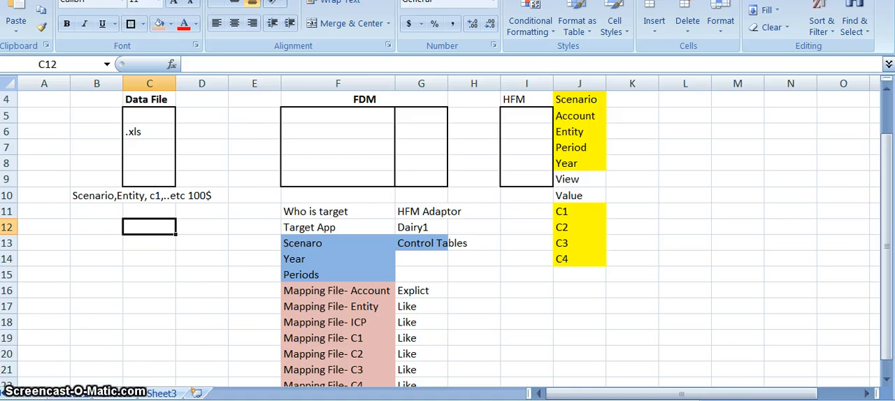
# Switch back to TB_India_Diary.xls in the HYPERION virtual machine and examine the order of its columns from Account to Amount.
pyautogui.click(427, 400)
pyautogui.click(370, 322)
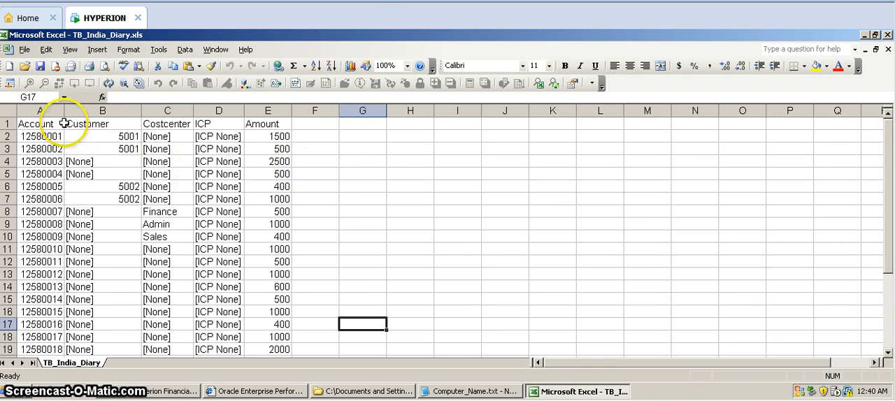
pyautogui.click(55, 110)
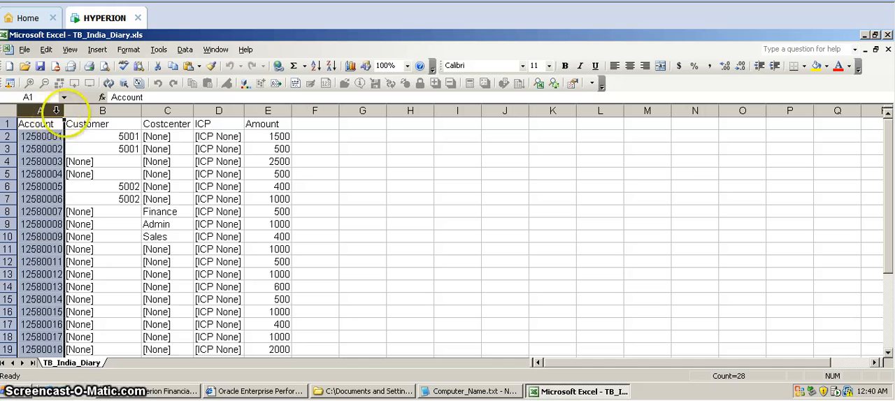
pyautogui.click(83, 110)
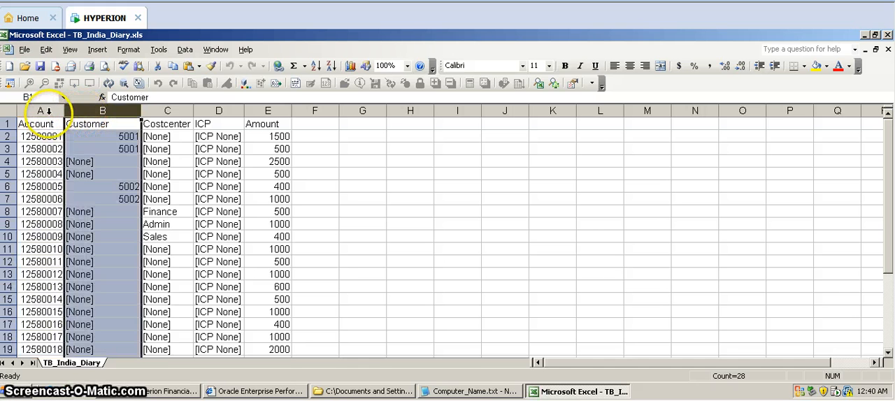
pyautogui.click(47, 111)
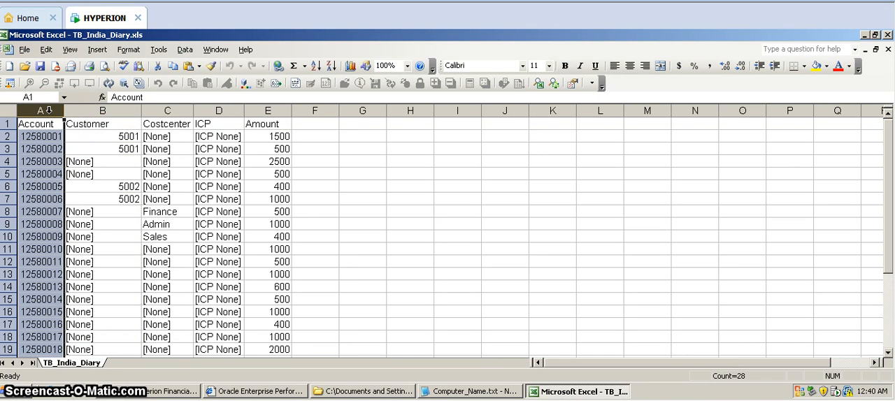
pyautogui.click(84, 110)
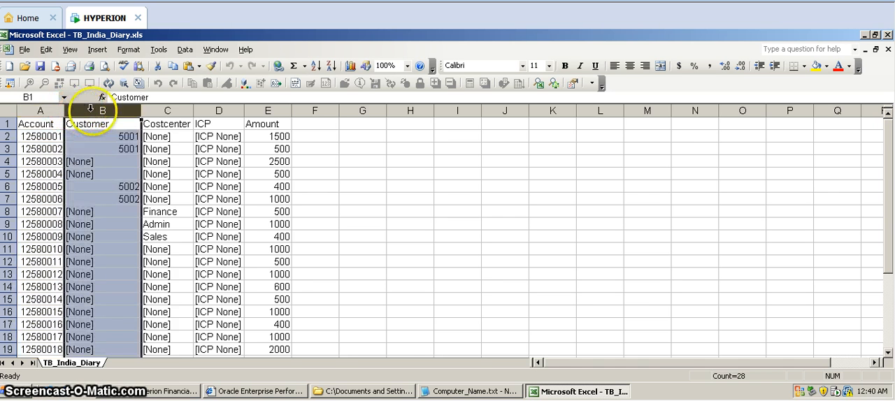
pyautogui.click(171, 110)
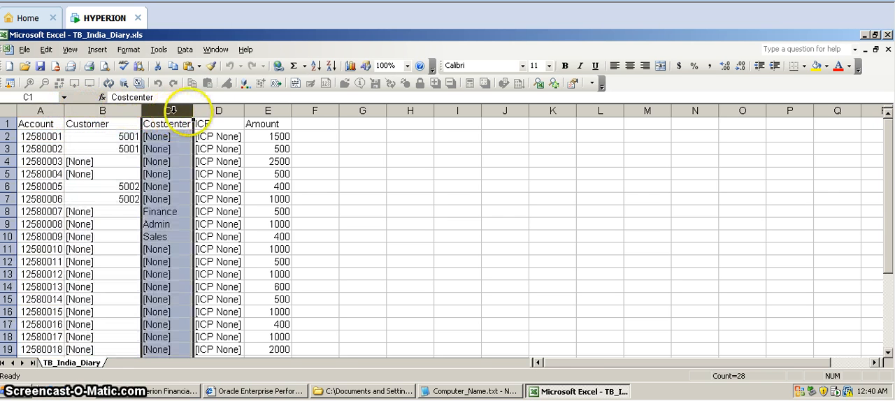
pyautogui.click(221, 109)
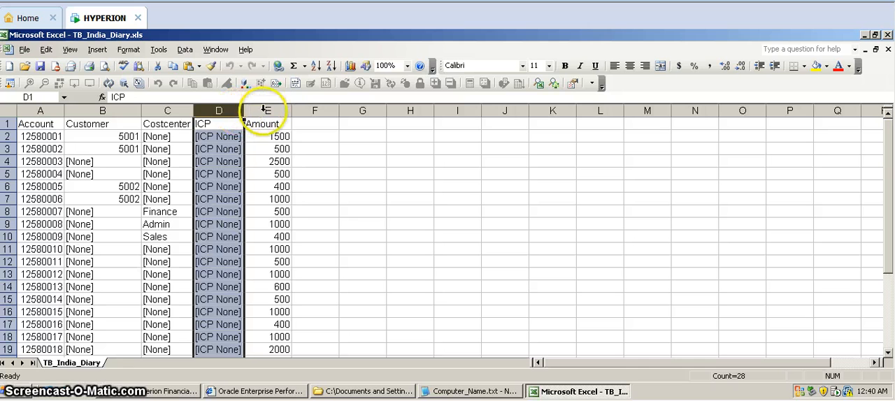
pyautogui.click(267, 109)
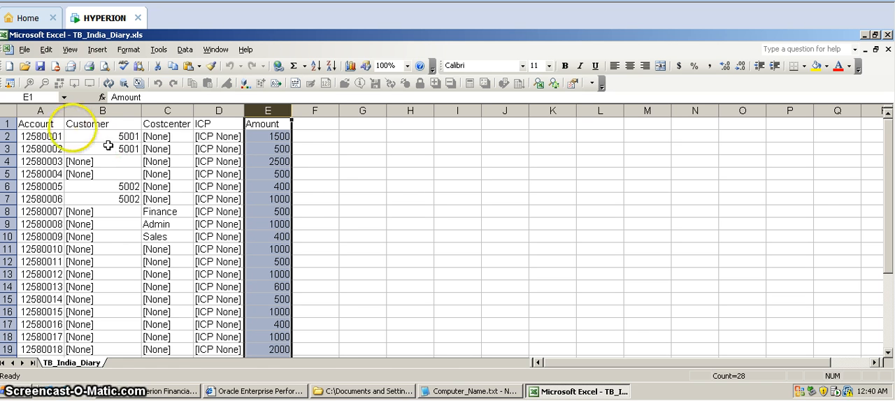
pyautogui.click(44, 110)
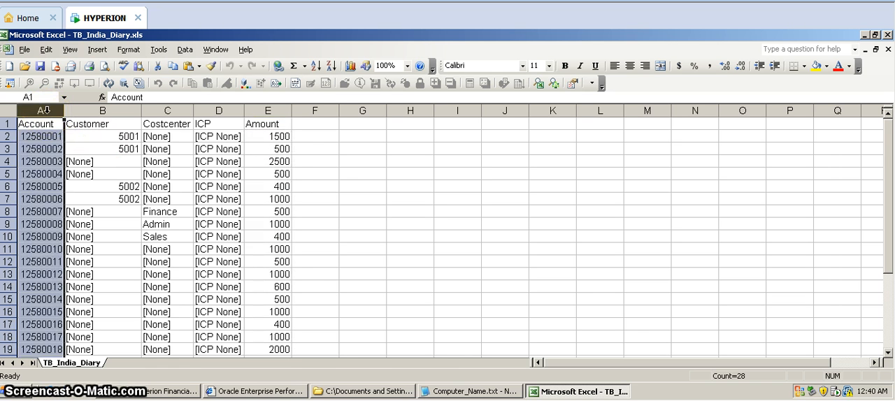
pyautogui.click(98, 111)
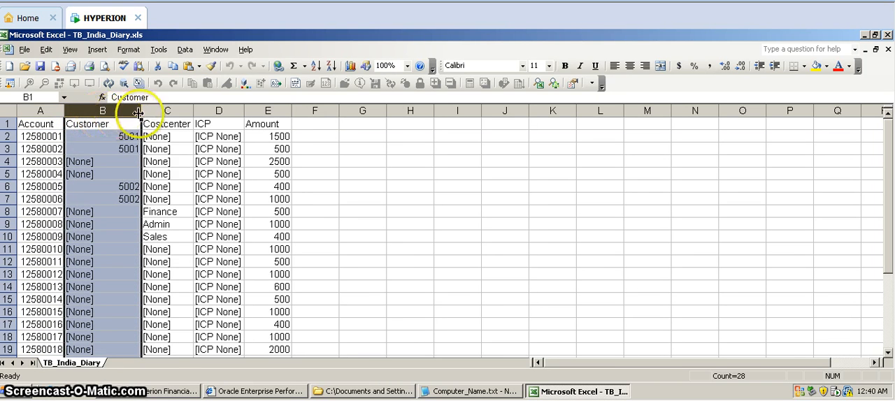
pyautogui.click(164, 111)
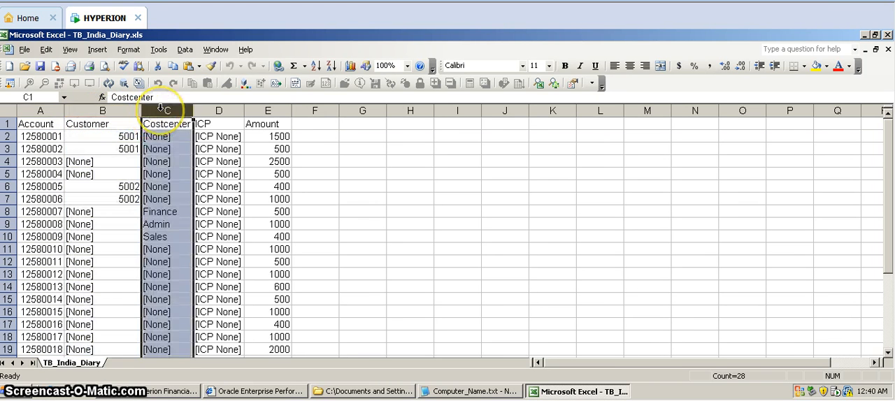
pyautogui.click(222, 110)
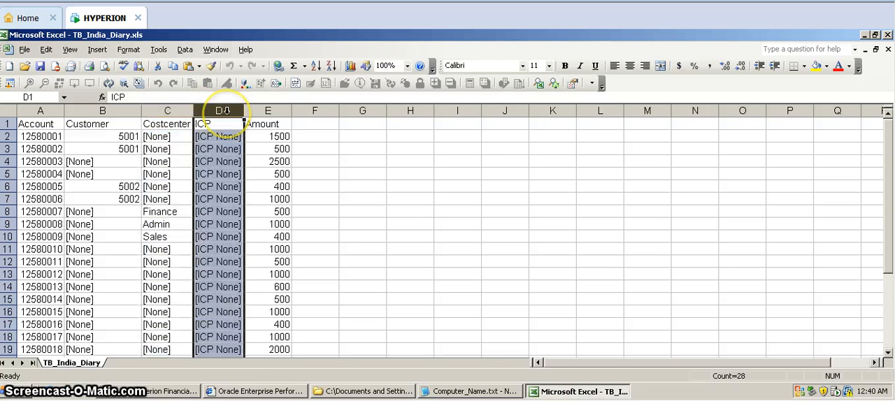
pyautogui.click(262, 111)
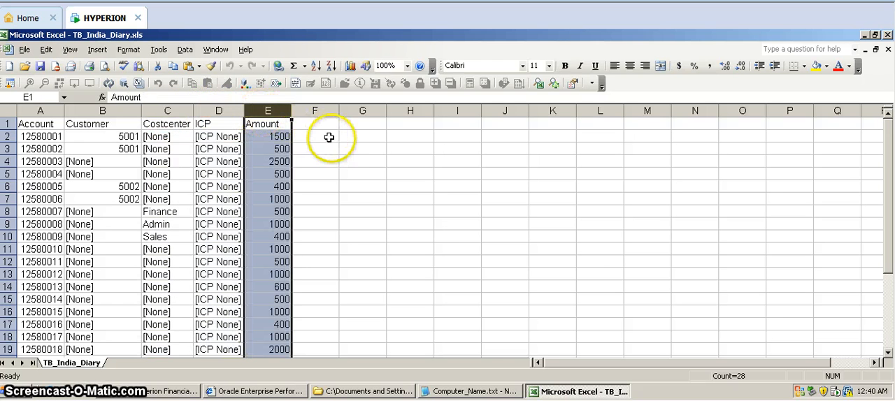
pyautogui.click(341, 148)
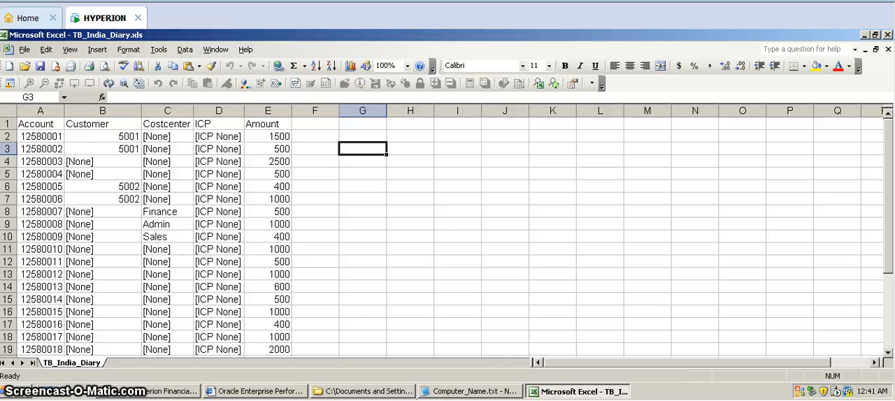
# Switch to the FDM outline workbook, enter "Import formats" in F24 below the mapping files, and fill the cell dark tan.
pyautogui.moveTo(203, 400)
pyautogui.click(250, 359)
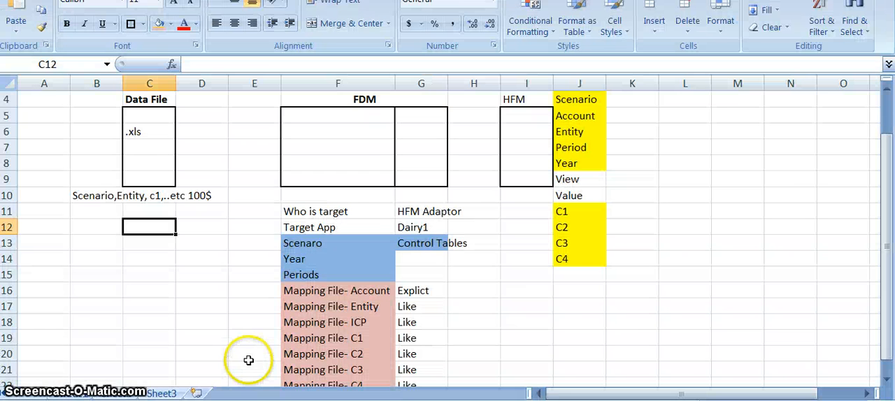
pyautogui.click(337, 318)
pyautogui.press('Down')
pyautogui.press('Down')
pyautogui.press('Down')
pyautogui.press('Down')
pyautogui.press('Down')
pyautogui.press('Down')
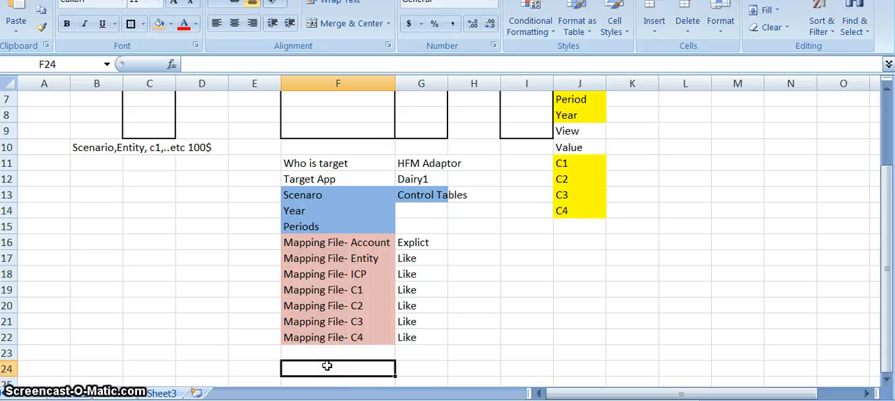
pyautogui.write('Im')
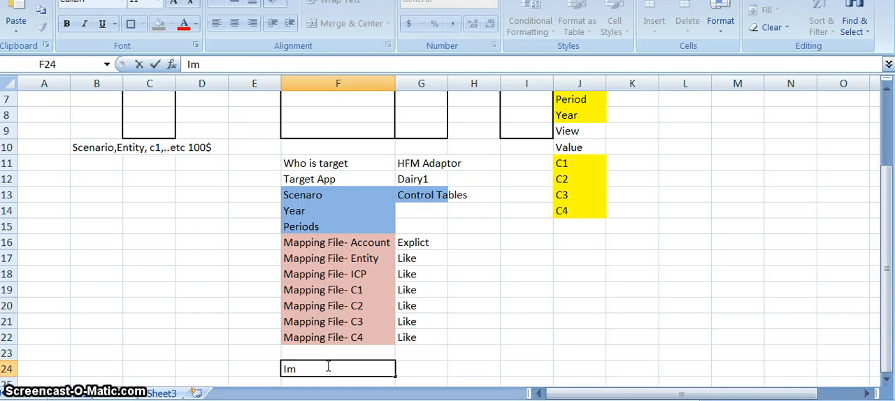
pyautogui.write('port formats')
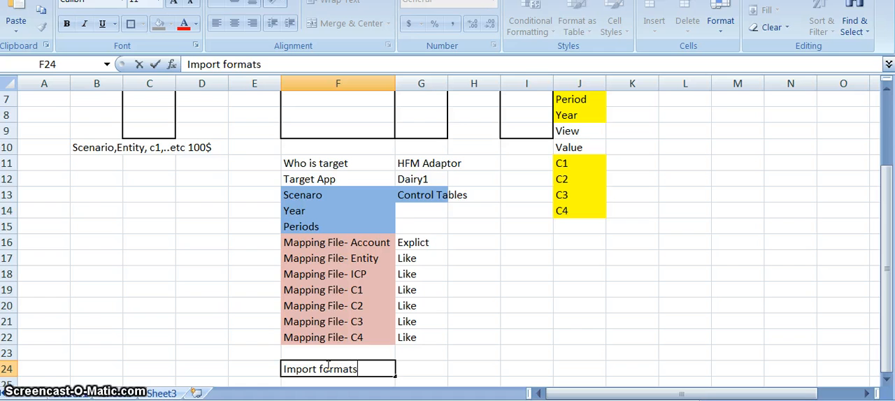
pyautogui.press('Return')
pyautogui.press('Up')
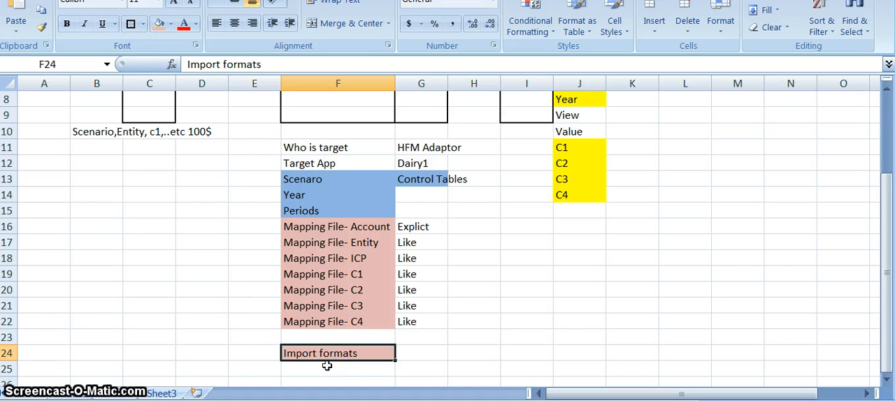
pyautogui.click(171, 23)
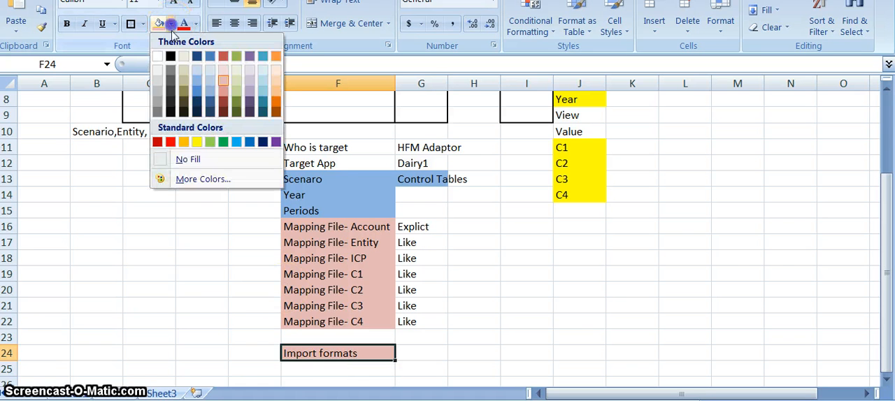
pyautogui.click(182, 95)
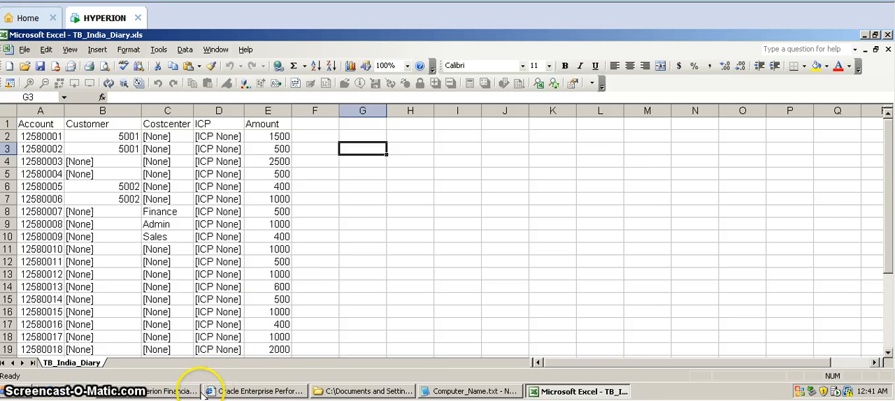
# Switch to Hyperion Financial Data Quality Management in the HYPERION virtual machine and open the Import Formats page.
pyautogui.click(171, 391)
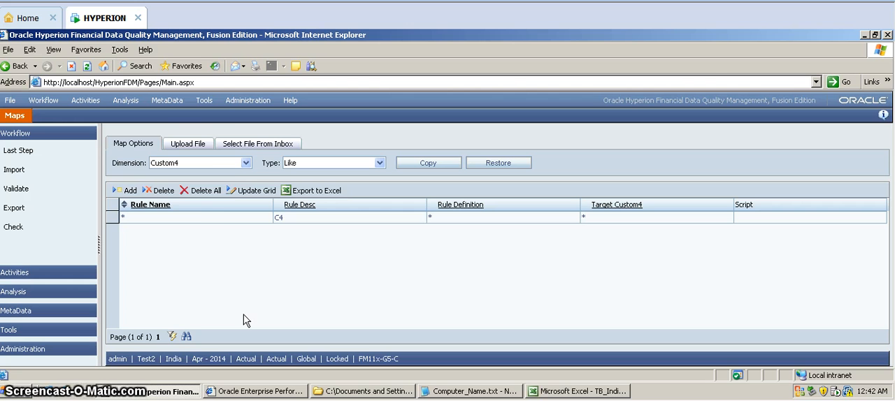
pyautogui.click(167, 101)
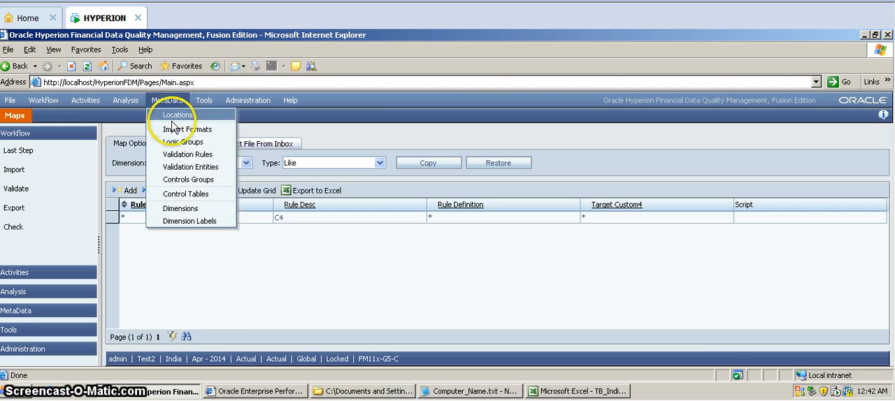
pyautogui.click(216, 133)
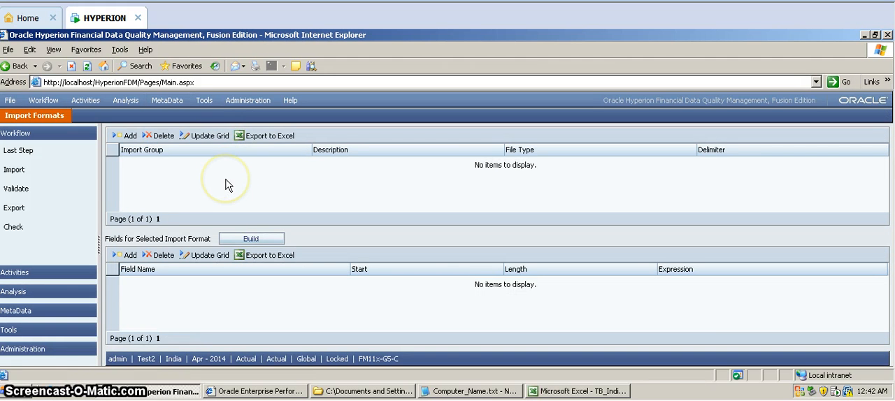
# Add an import group named TB_India with the description "India entity", keeping the Delimited file type and Comma delimiter.
pyautogui.click(131, 137)
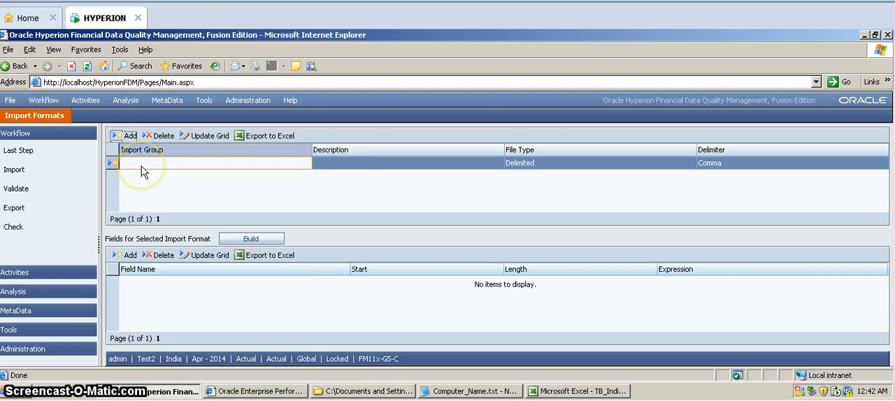
pyautogui.click(141, 166)
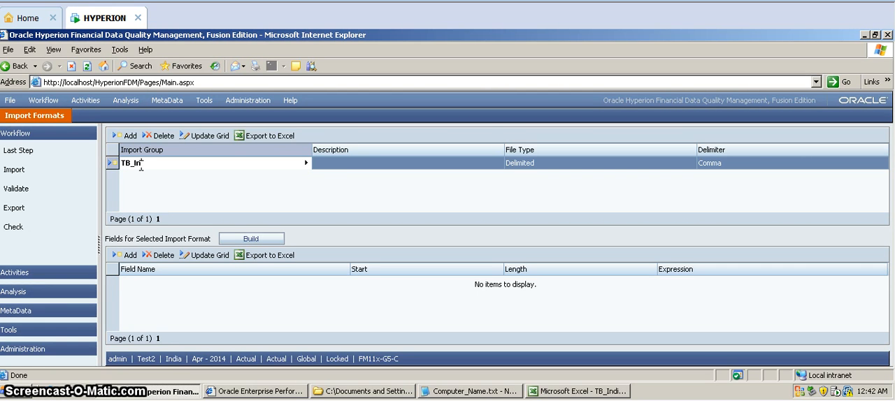
pyautogui.write('TB_India')
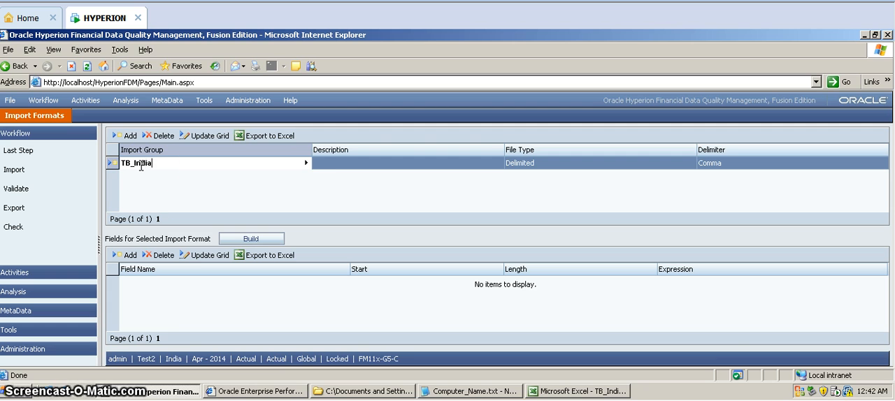
pyautogui.click(316, 164)
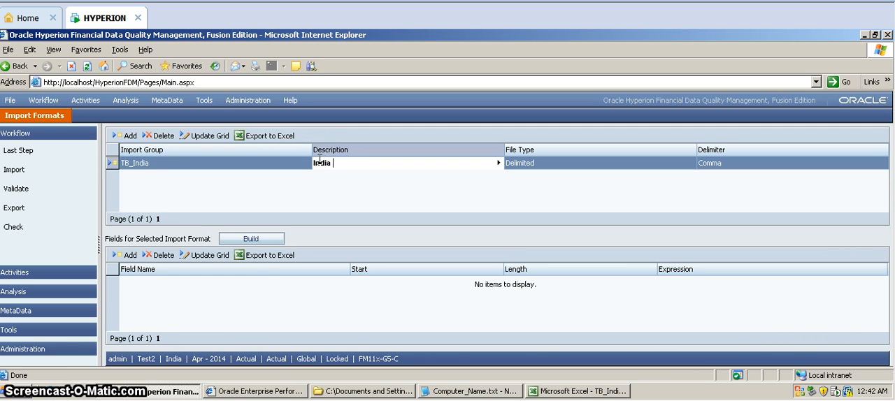
pyautogui.write('India entity')
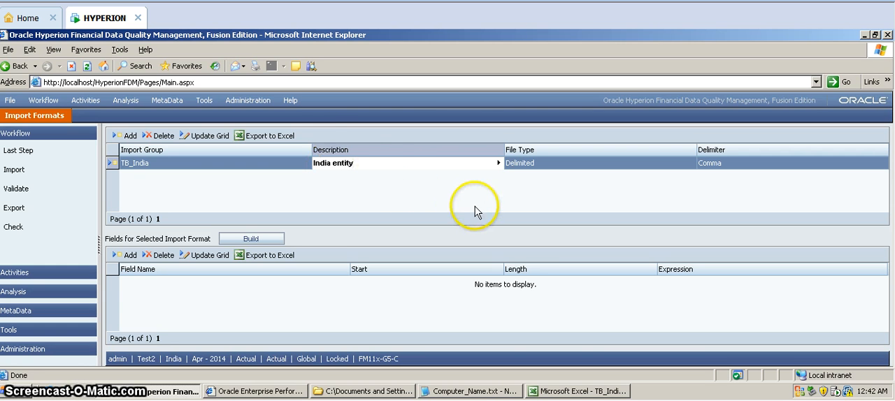
pyautogui.click(292, 166)
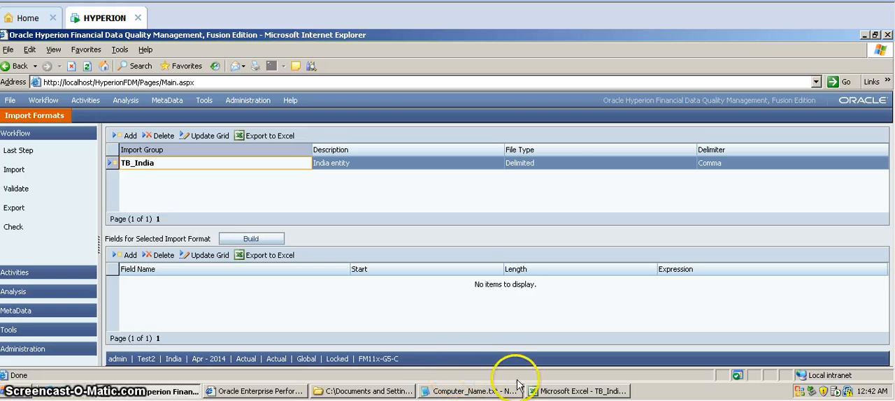
# Check the delimiter in TB_India_Diary.txt, close the file, and save the new TB_India import group.
pyautogui.click(357, 393)
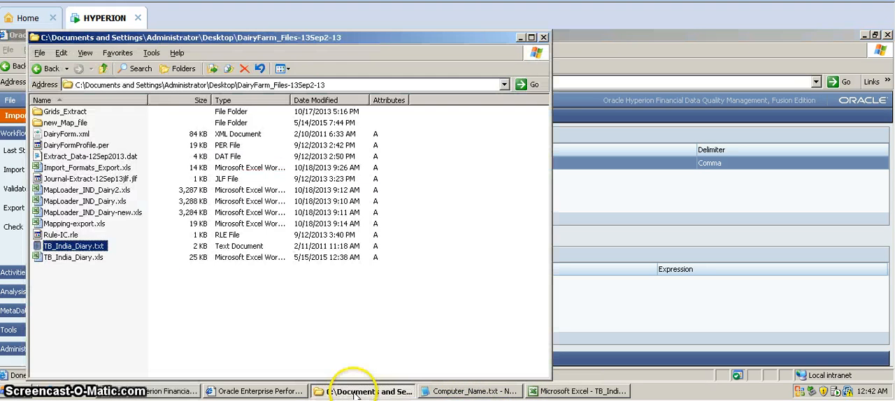
pyautogui.doubleClick(93, 249)
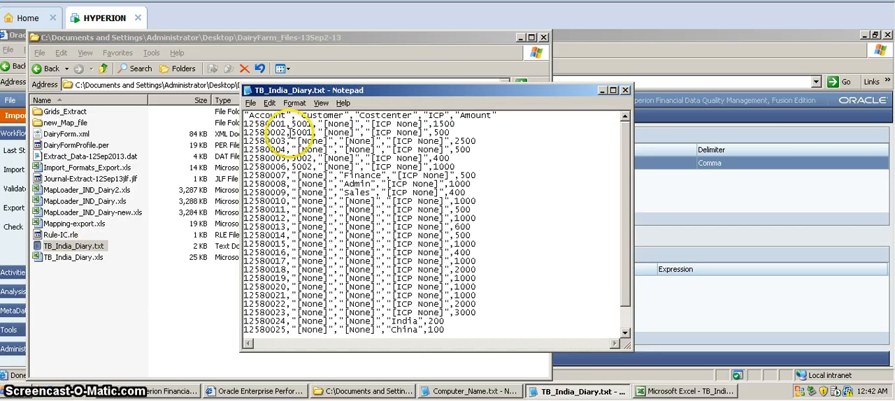
pyautogui.click(625, 91)
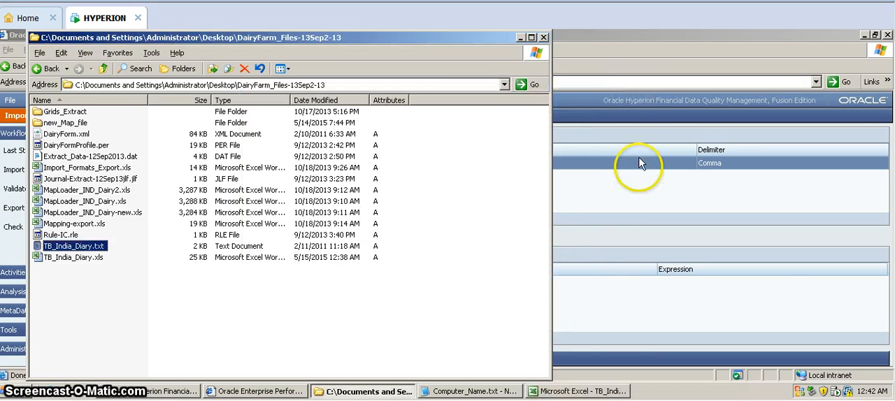
pyautogui.click(638, 199)
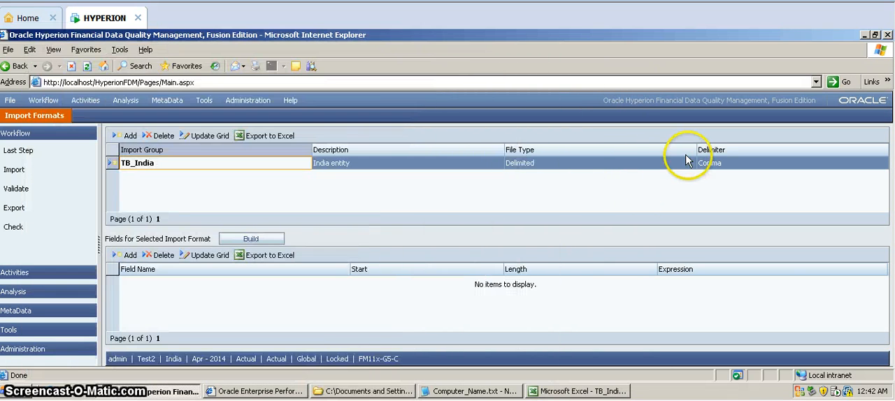
pyautogui.click(203, 142)
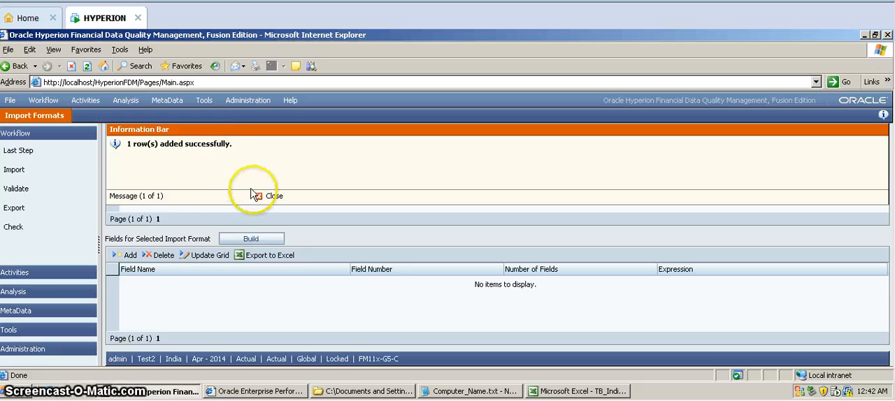
pyautogui.click(260, 195)
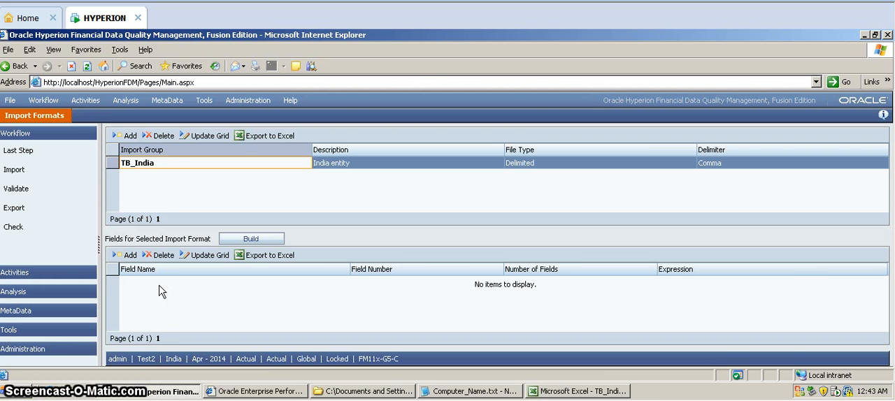
# Add a Source FM Entity field to the TB_India import format and check the columns in TB_India_Diary.xls.
pyautogui.click(130, 262)
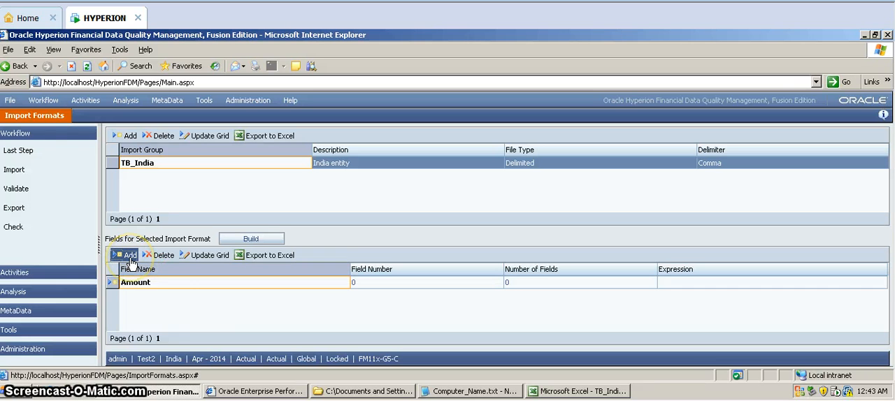
pyautogui.click(171, 283)
pyautogui.click(171, 283)
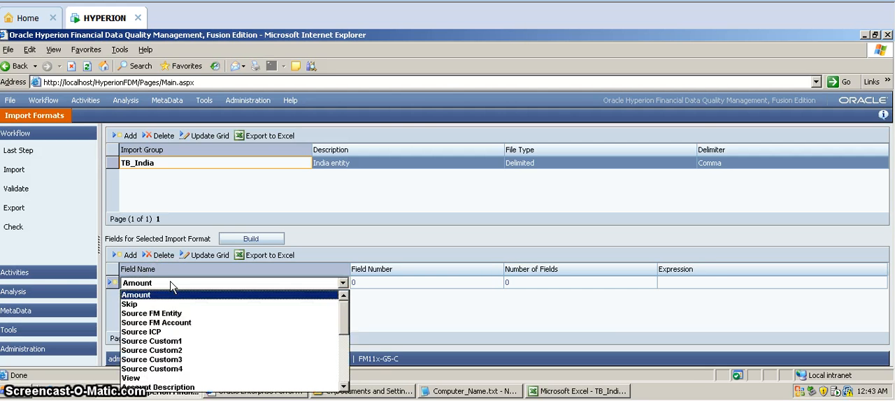
pyautogui.click(189, 319)
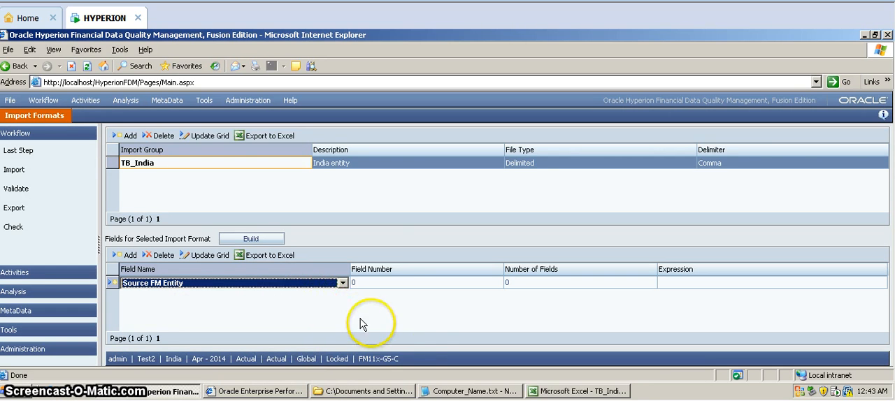
pyautogui.click(545, 393)
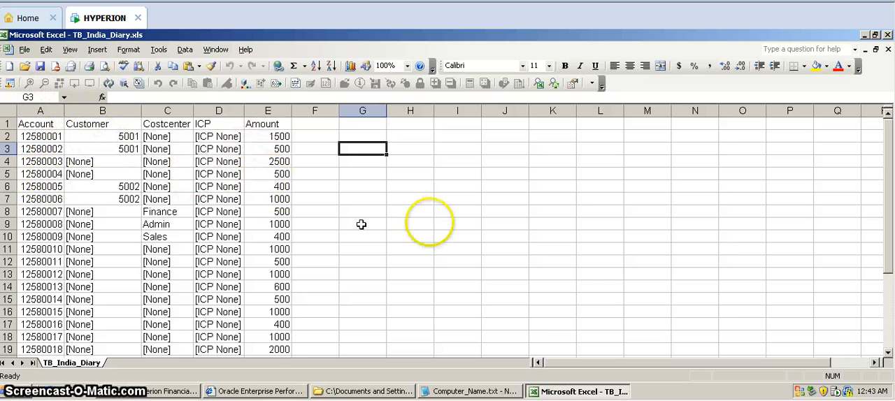
pyautogui.click(864, 35)
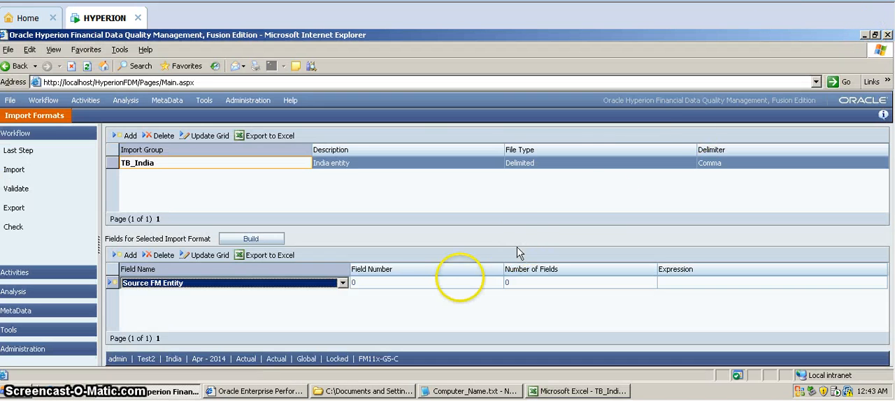
# Set the Source FM Entity field number to 1, number of fields to 1 and expression to India, and save the field.
pyautogui.click(429, 284)
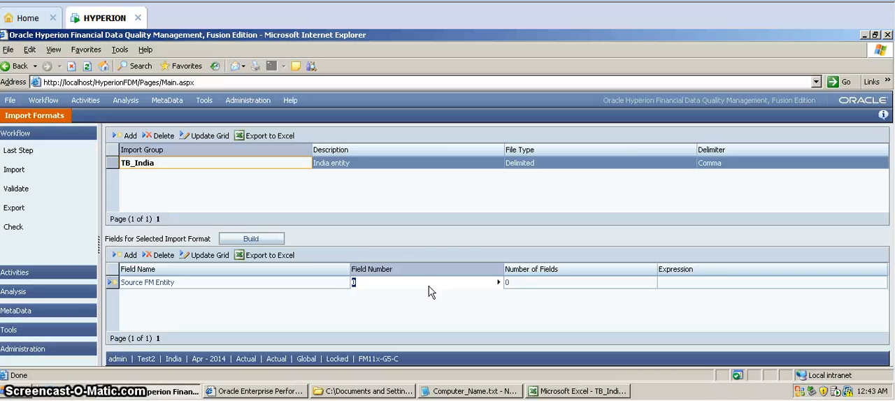
pyautogui.click(523, 286)
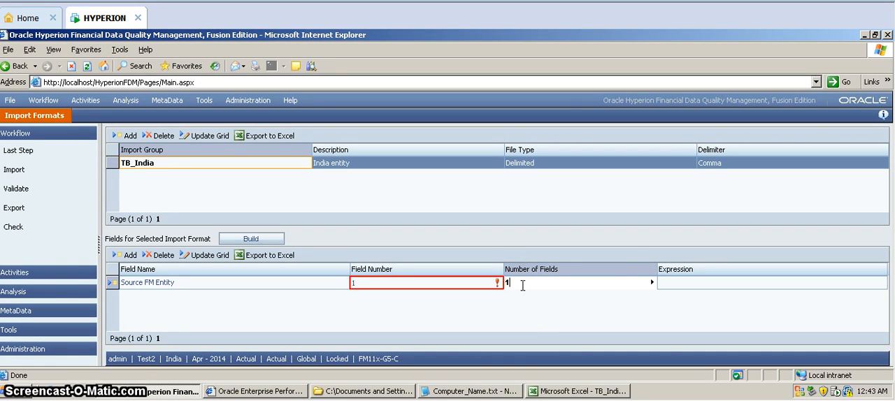
pyautogui.write('1')
pyautogui.click(673, 289)
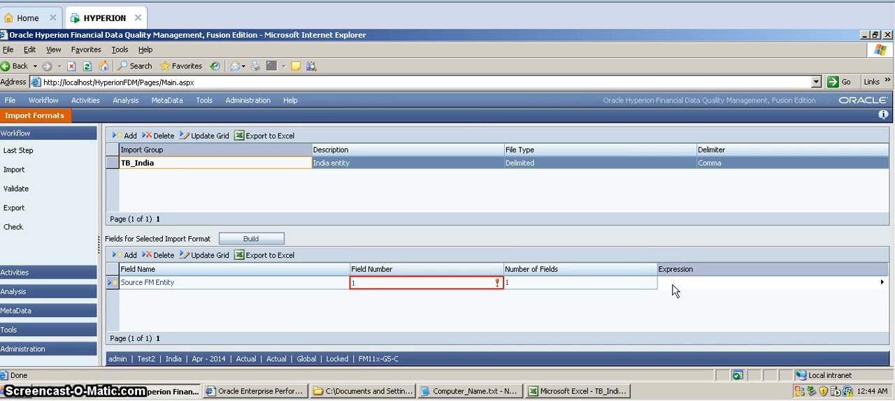
pyautogui.write('India')
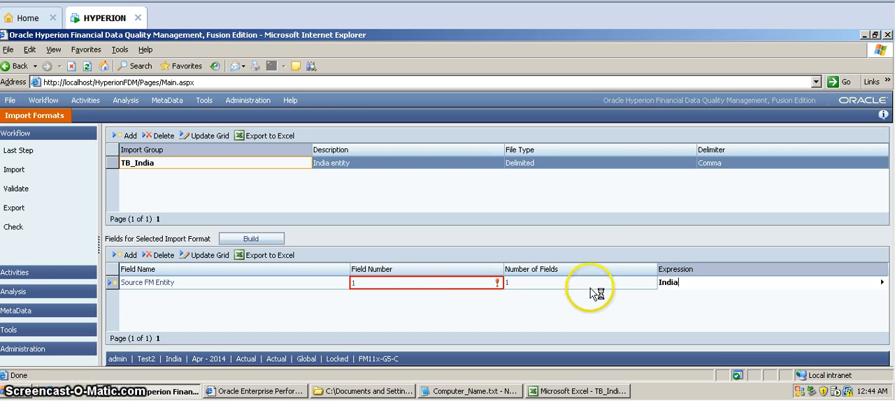
pyautogui.click(591, 283)
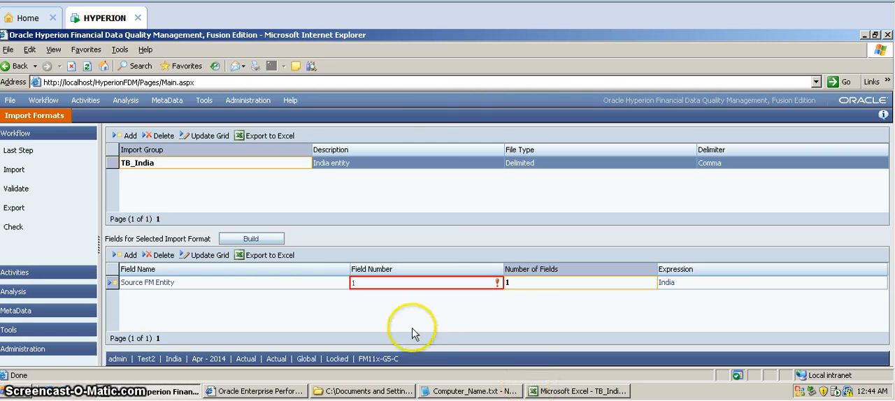
pyautogui.click(204, 257)
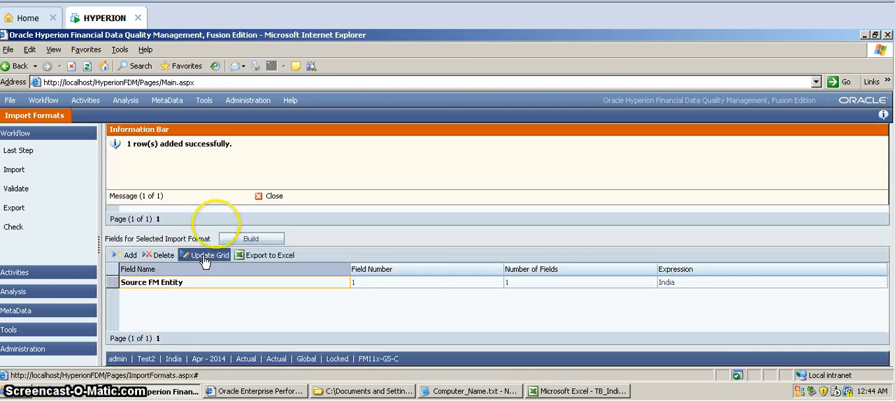
pyautogui.click(272, 197)
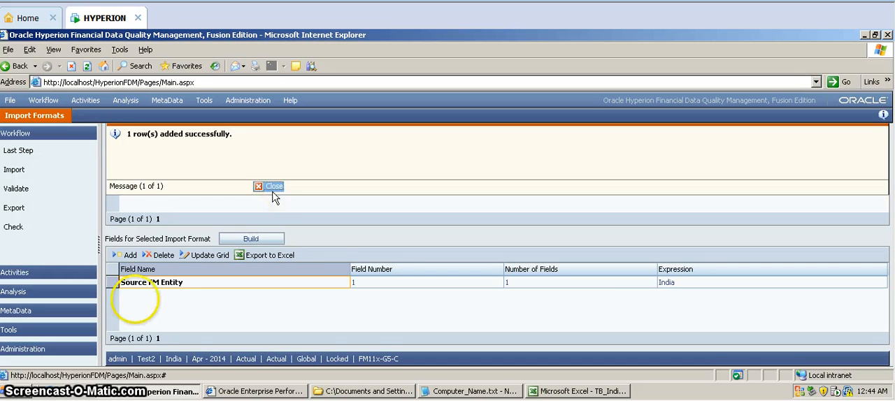
# Add a Source FM Account field to the TB_India import format and check the Account column's position in TB_India_Diary.xls.
pyautogui.click(126, 256)
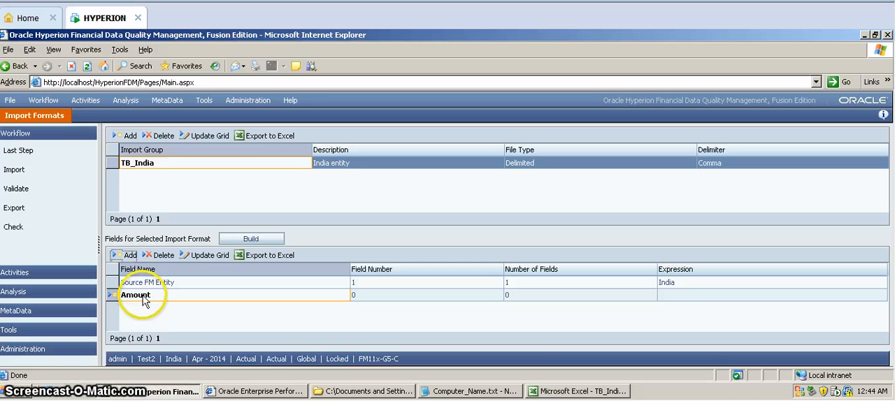
pyautogui.click(143, 299)
pyautogui.click(143, 297)
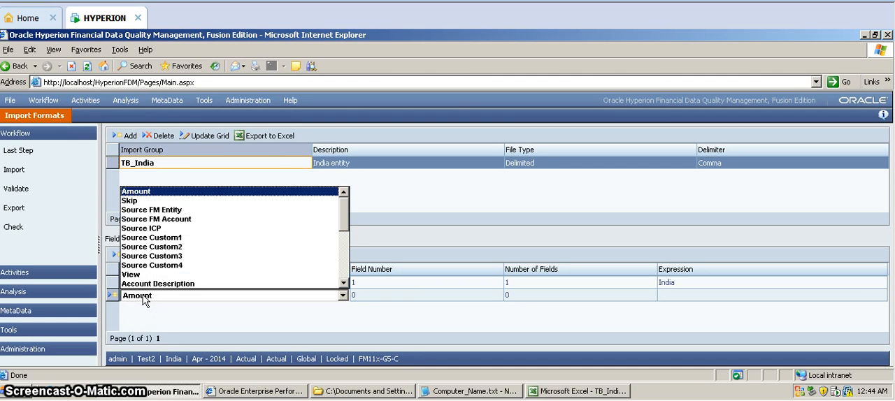
pyautogui.click(152, 219)
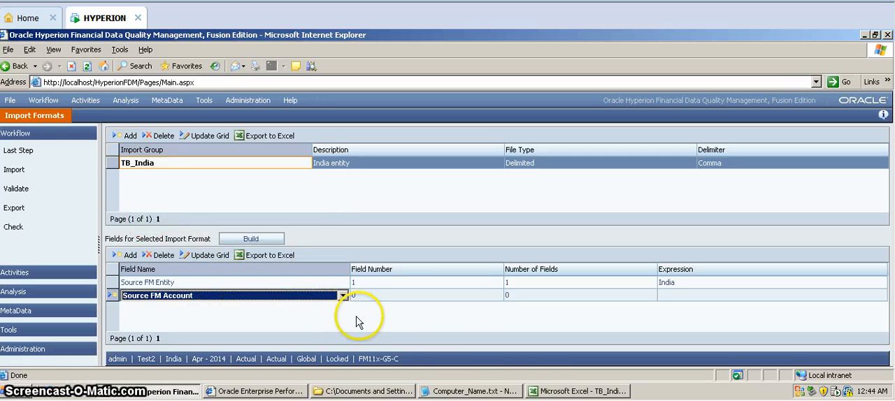
pyautogui.click(540, 394)
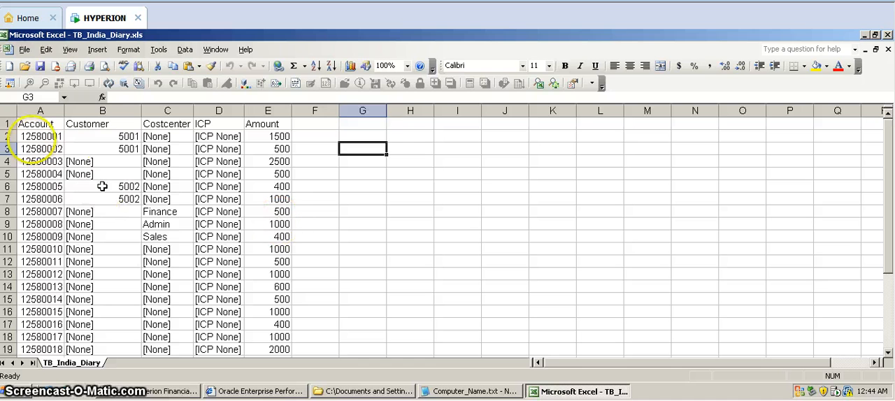
pyautogui.click(31, 120)
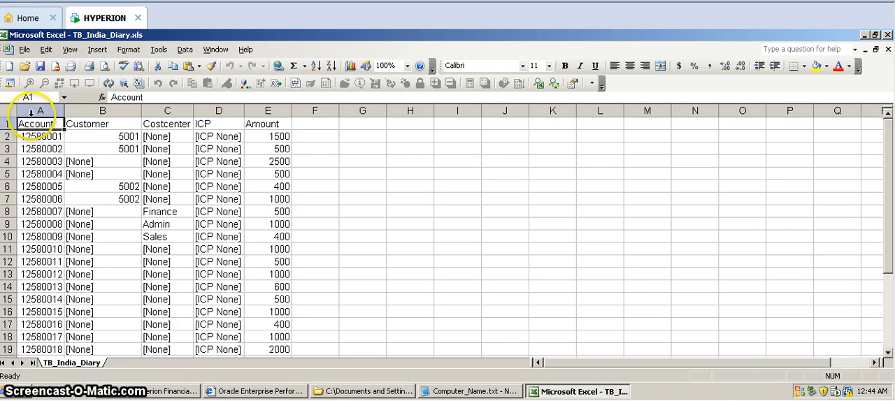
pyautogui.click(30, 112)
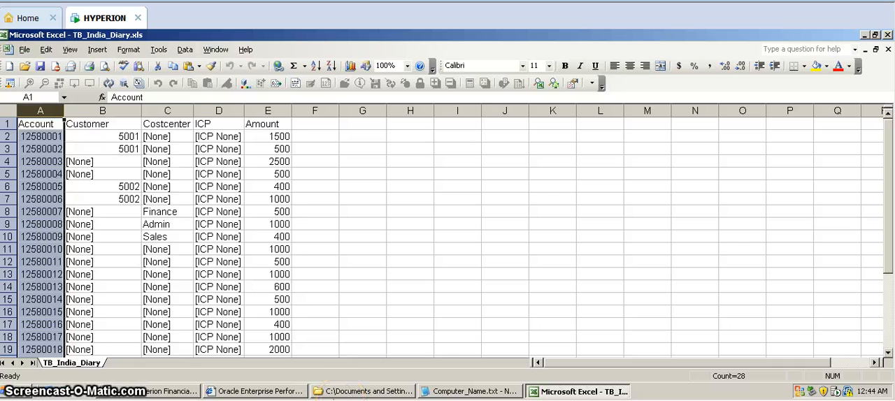
pyautogui.click(172, 391)
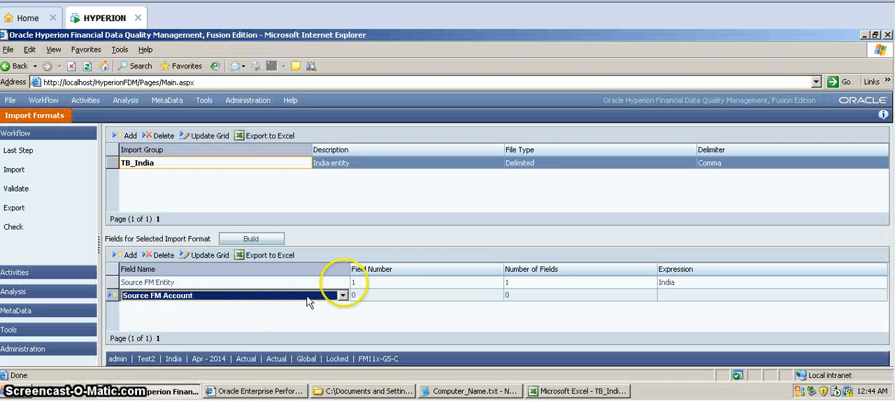
# Set the Source FM Account field number to 1 and number of fields to 5, and save the field.
pyautogui.click(386, 294)
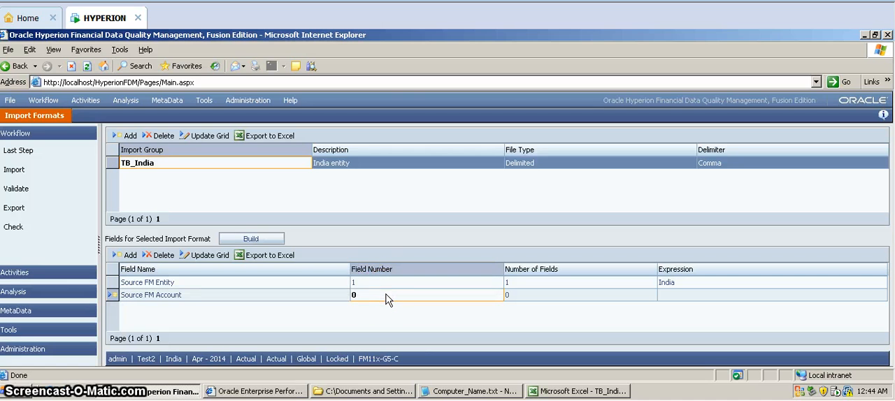
pyautogui.click(524, 301)
pyautogui.write('5')
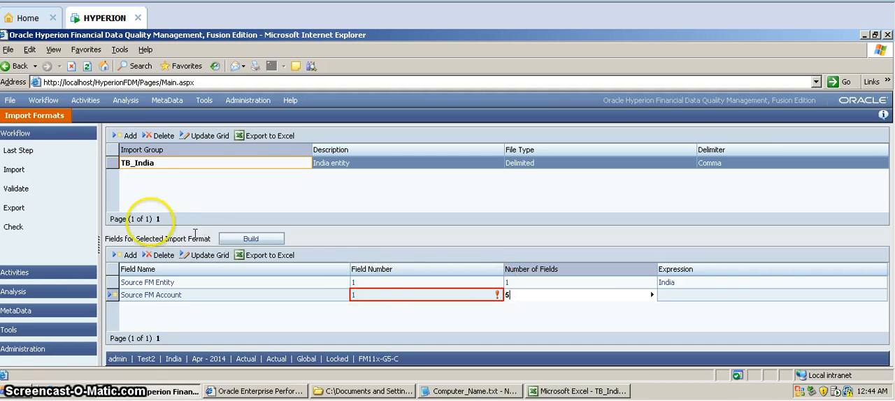
pyautogui.click(130, 255)
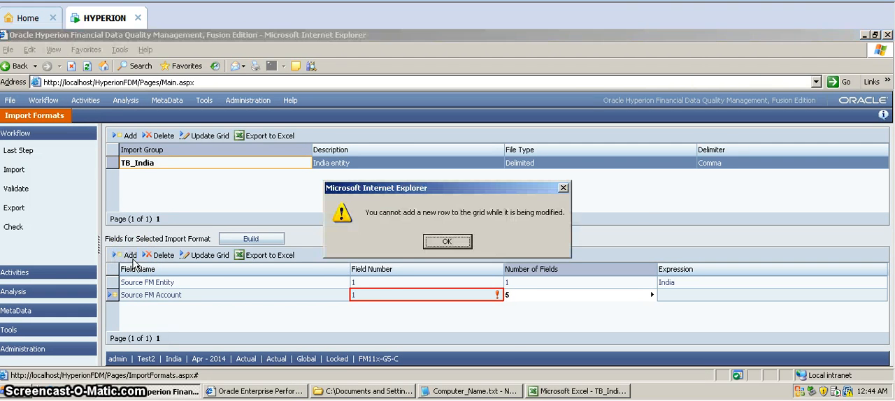
pyautogui.click(443, 242)
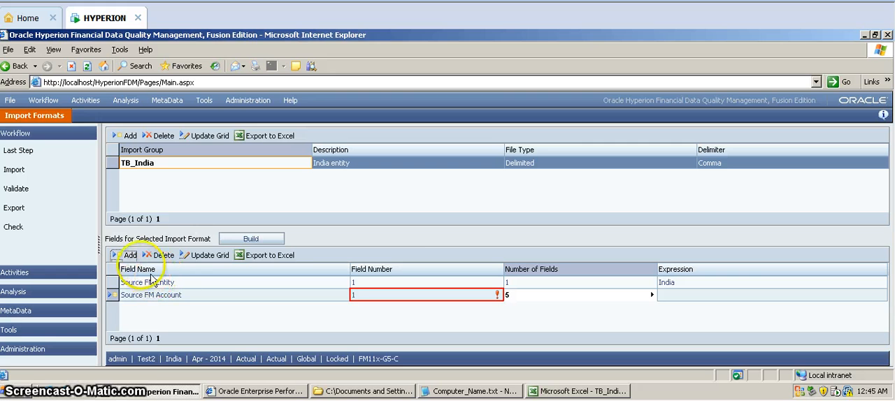
pyautogui.click(130, 255)
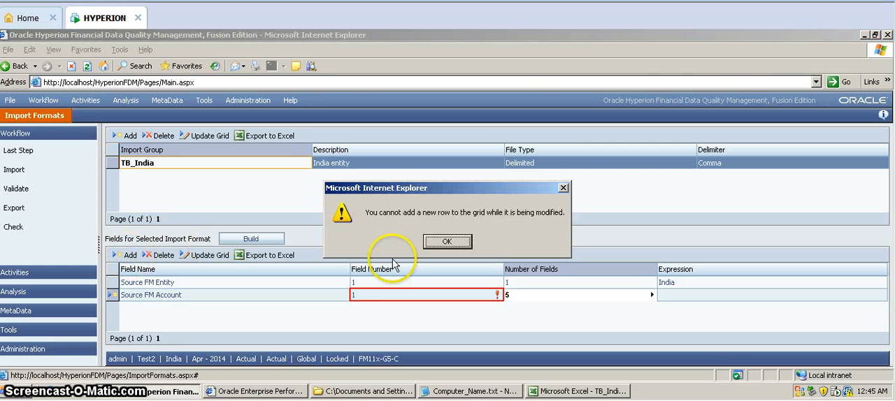
pyautogui.click(445, 242)
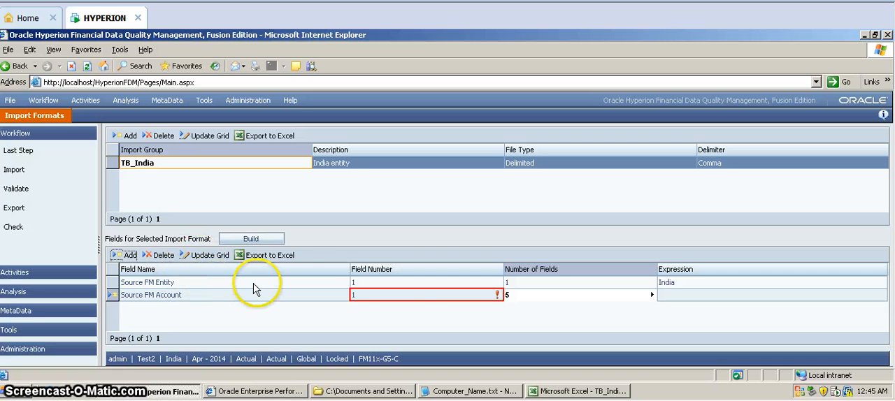
pyautogui.click(224, 256)
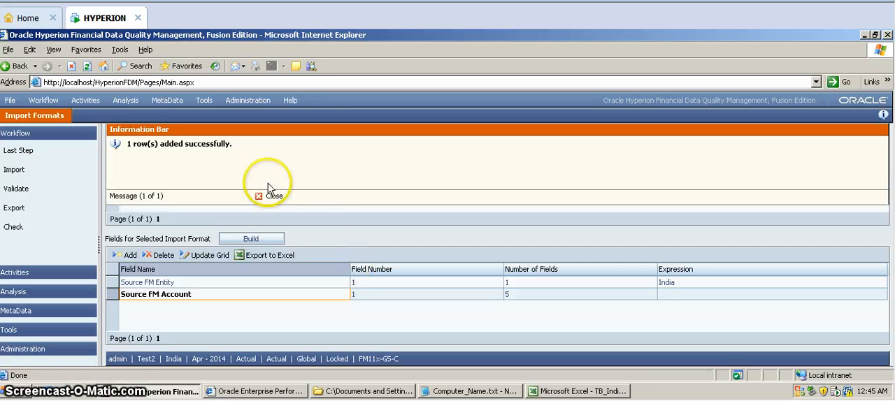
pyautogui.click(272, 198)
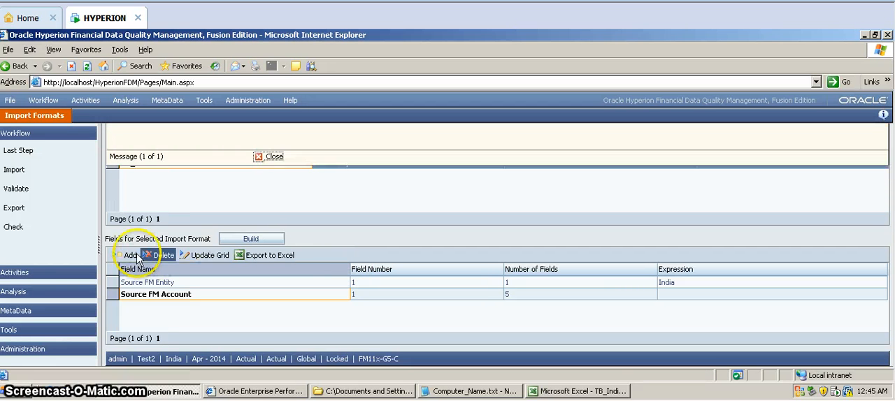
# Add a Source ICP field to the TB_India import format and check the ICP column's position in TB_India_Diary.xls.
pyautogui.click(129, 256)
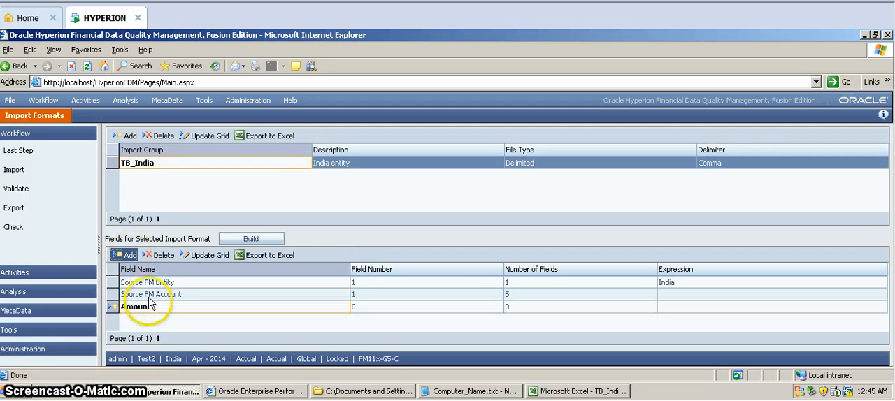
pyautogui.click(150, 310)
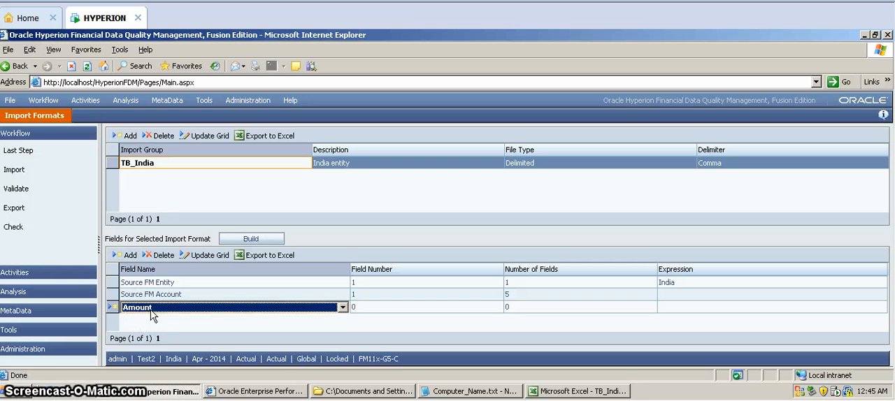
pyautogui.click(153, 311)
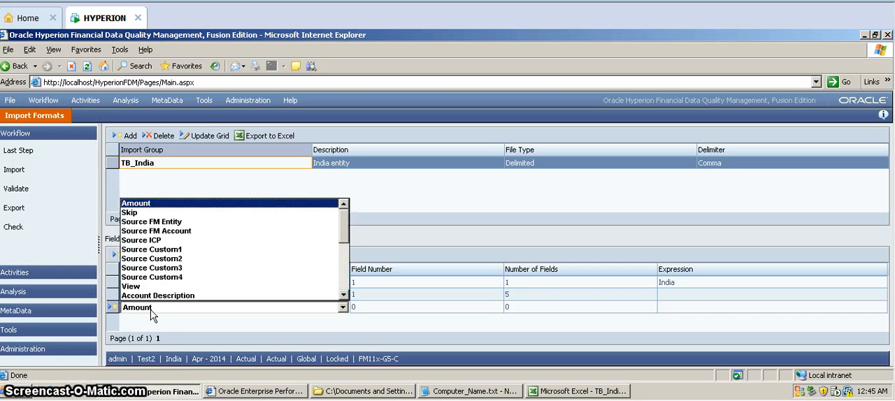
pyautogui.click(161, 241)
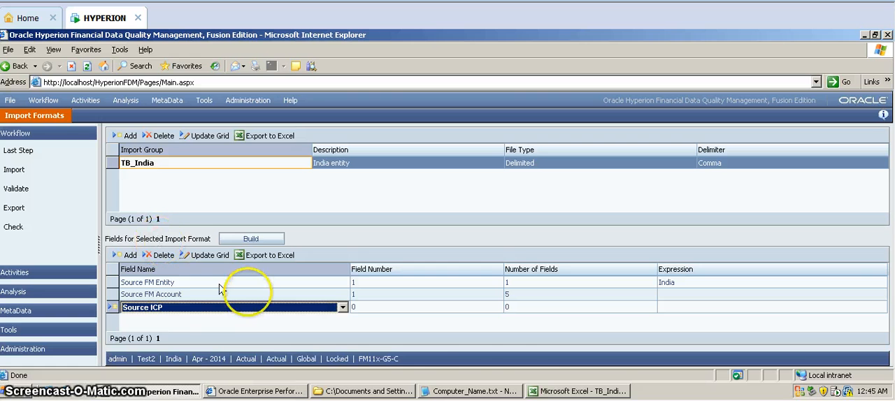
pyautogui.click(552, 391)
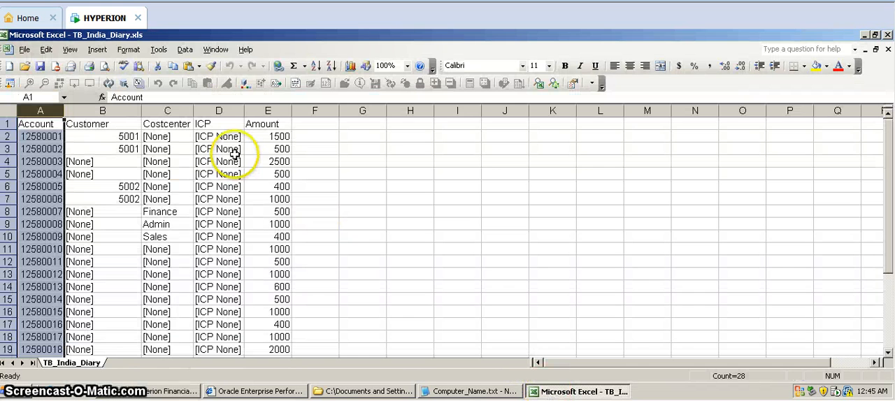
pyautogui.click(219, 110)
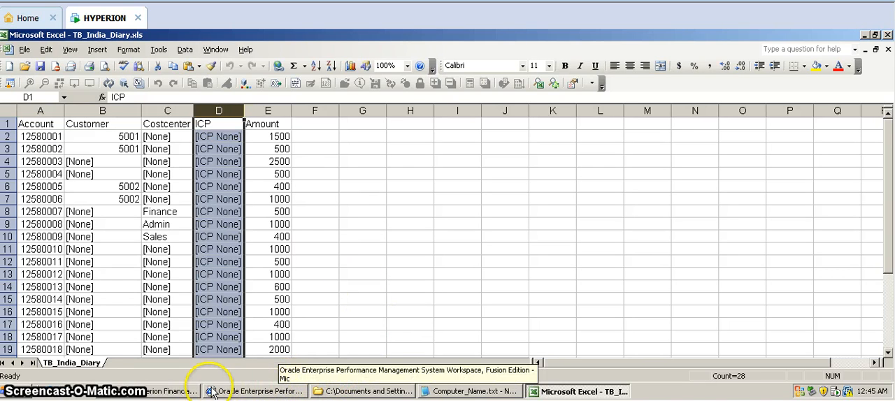
pyautogui.click(174, 391)
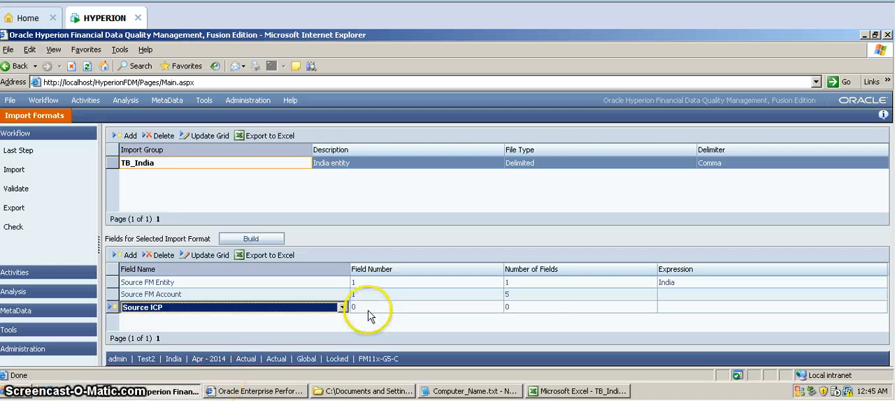
# Set the Source ICP field number to 4 and number of fields to 5.
pyautogui.click(370, 311)
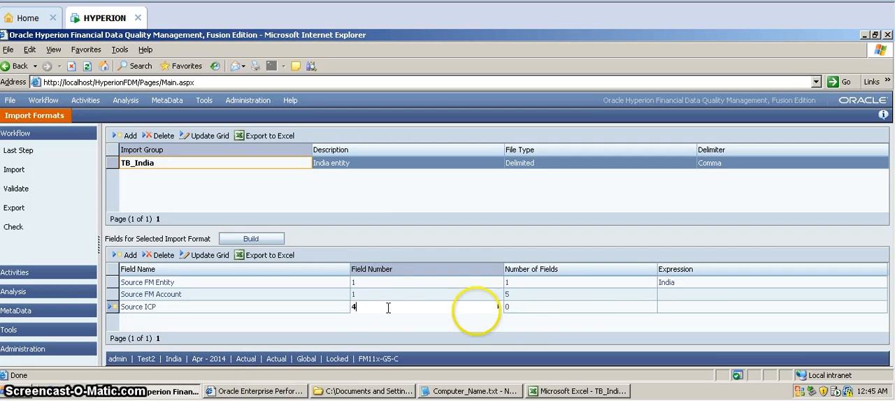
pyautogui.click(579, 308)
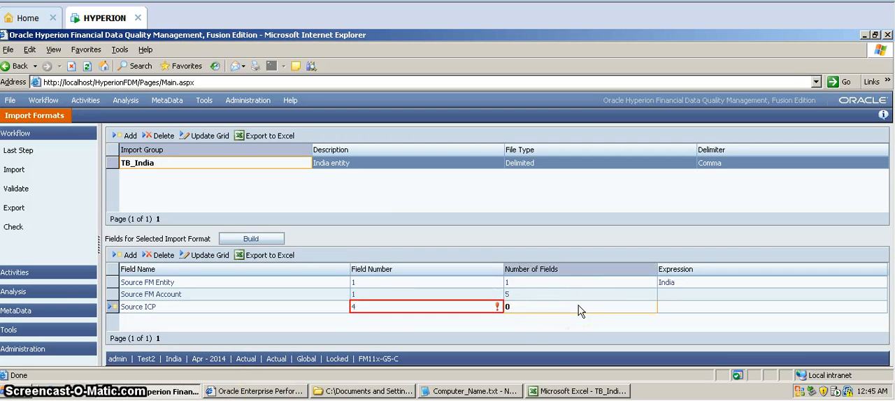
pyautogui.write('5')
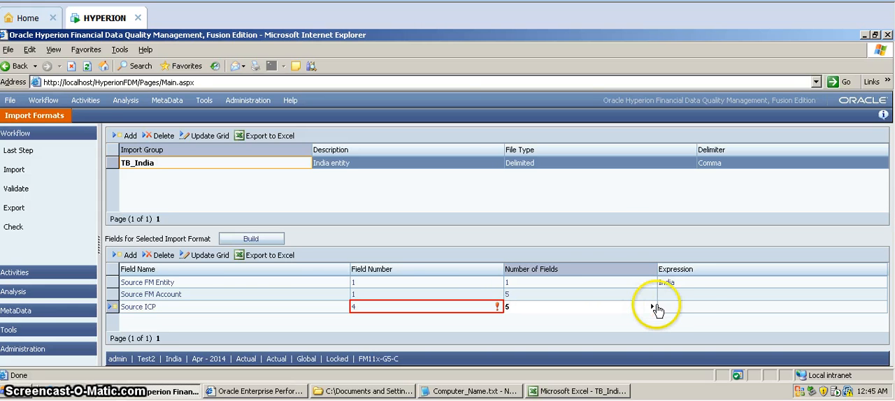
# Add a Source Custom1 field to the TB_India import format and check the Costcenter column's position in TB_India_Diary.xls.
pyautogui.moveTo(659, 312)
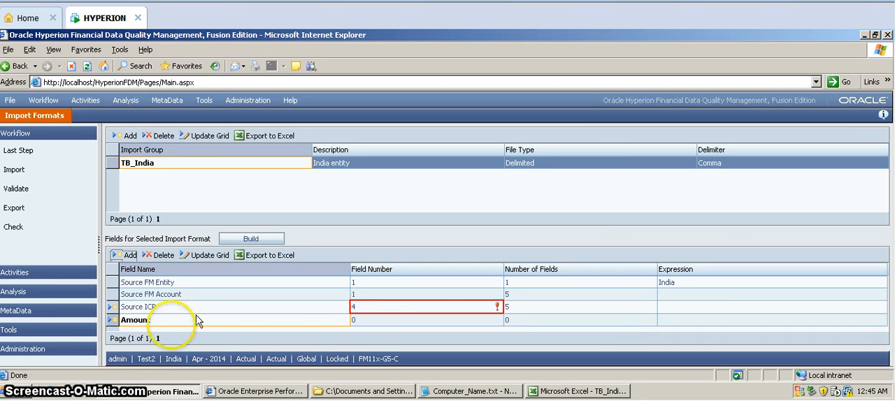
pyautogui.click(152, 323)
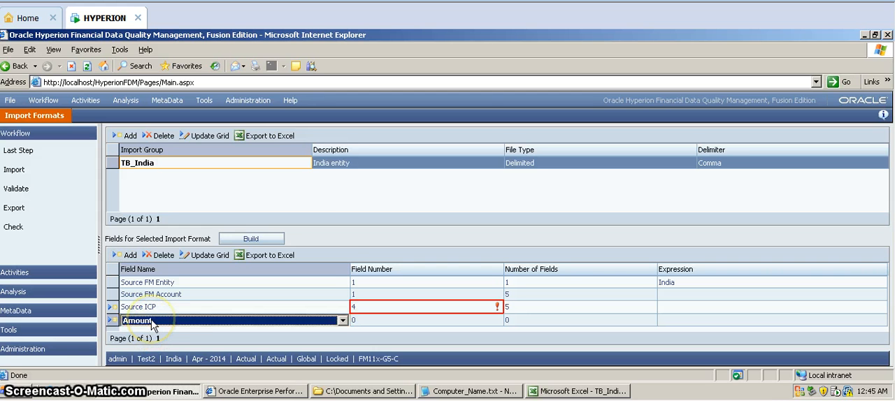
pyautogui.click(155, 320)
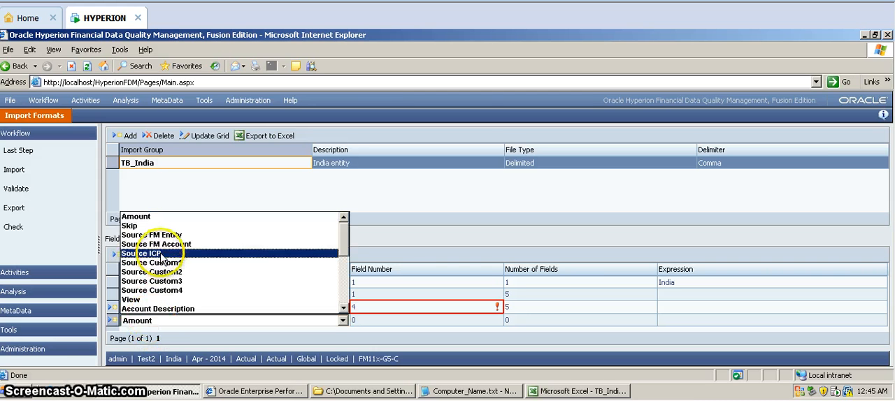
pyautogui.click(161, 263)
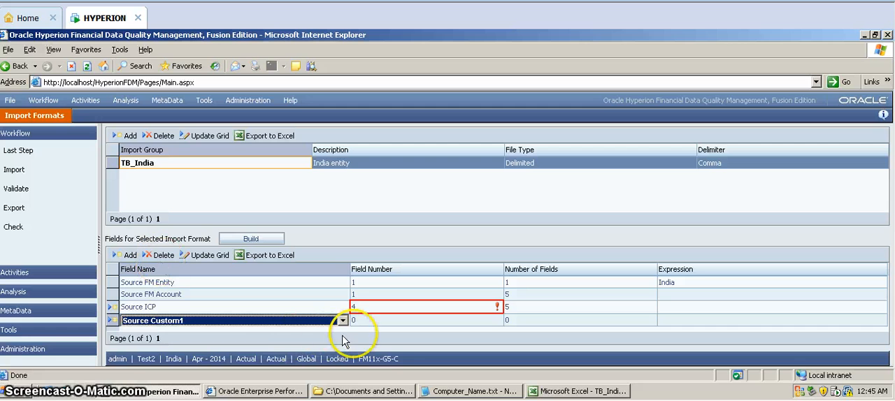
pyautogui.click(378, 341)
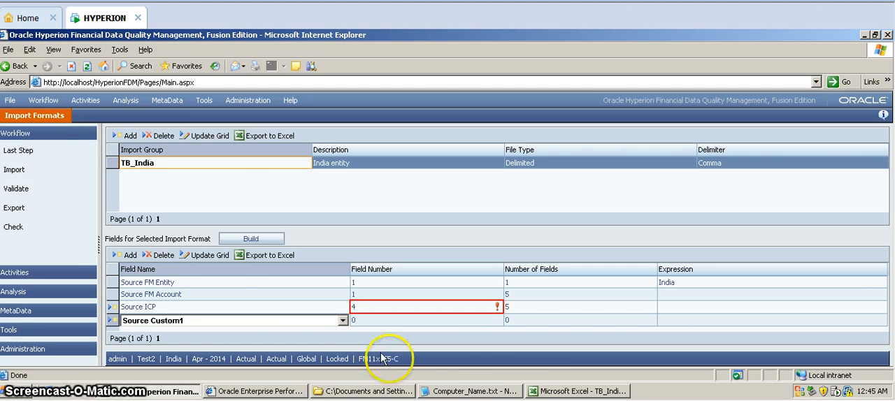
pyautogui.click(546, 393)
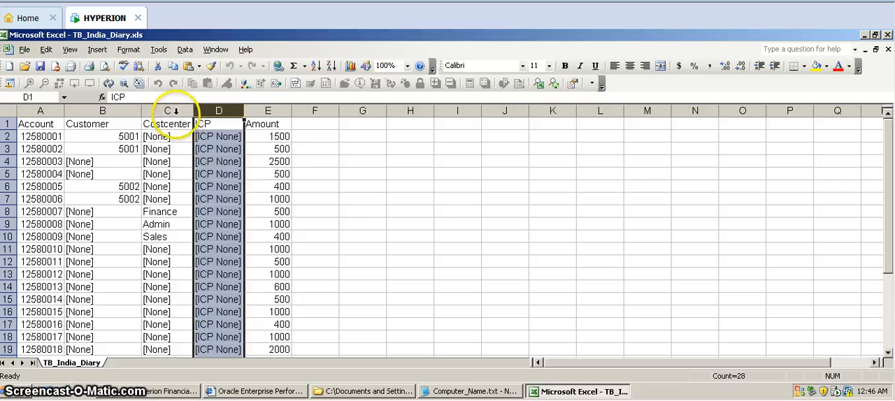
pyautogui.click(171, 111)
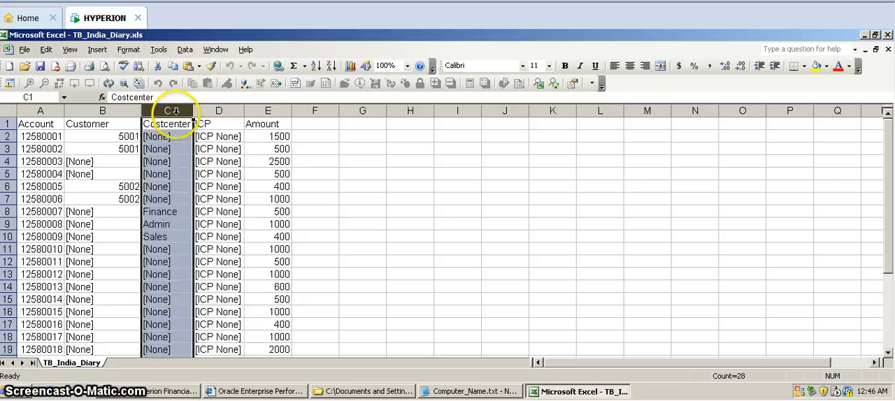
pyautogui.click(168, 391)
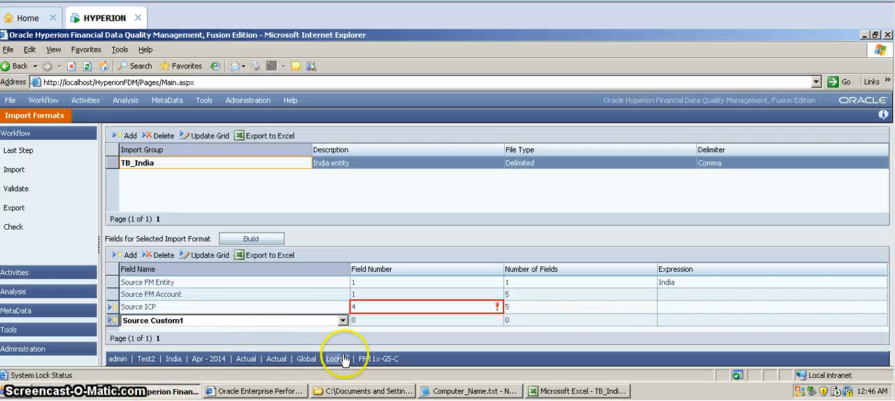
# Set the Source Custom1 field number to 3 and number of fields to 5.
pyautogui.click(393, 323)
pyautogui.click(530, 324)
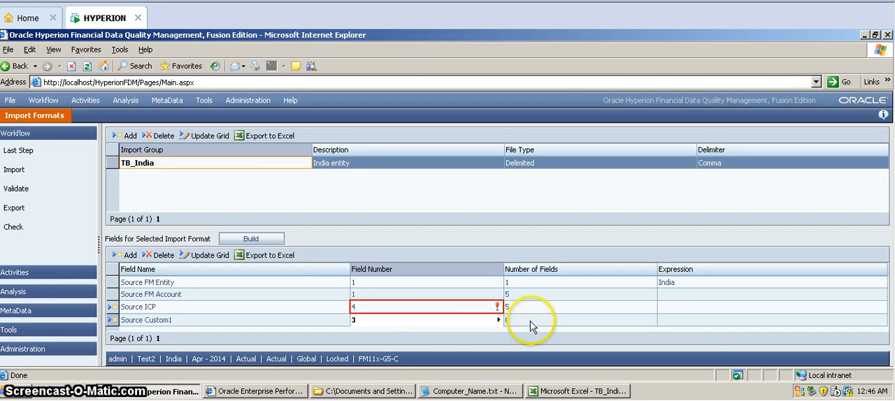
pyautogui.write('5')
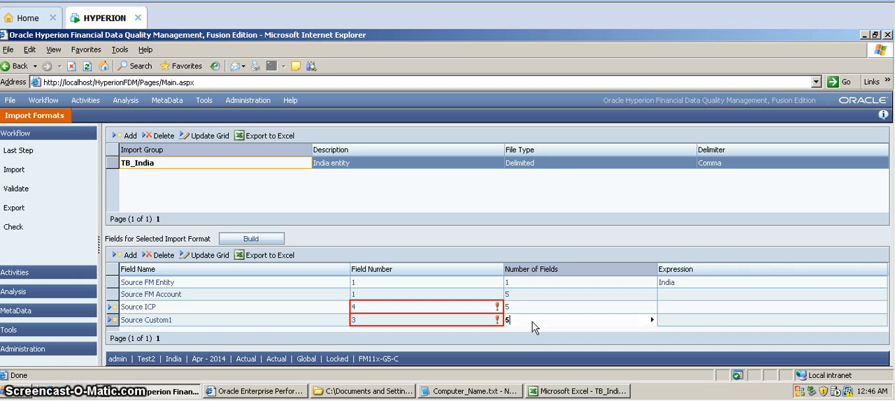
# Add a Source Custom2 field to the TB_India import format with field number 2 and number of fields 5.
pyautogui.press('Tab')
pyautogui.press('Tab')
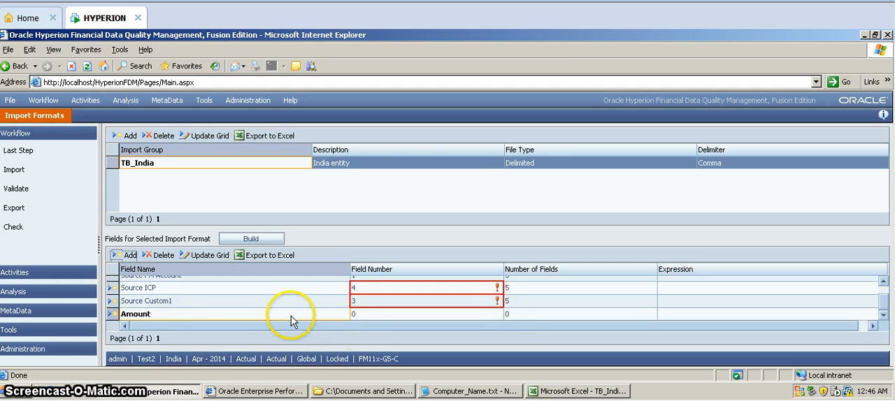
pyautogui.click(298, 318)
pyautogui.click(294, 316)
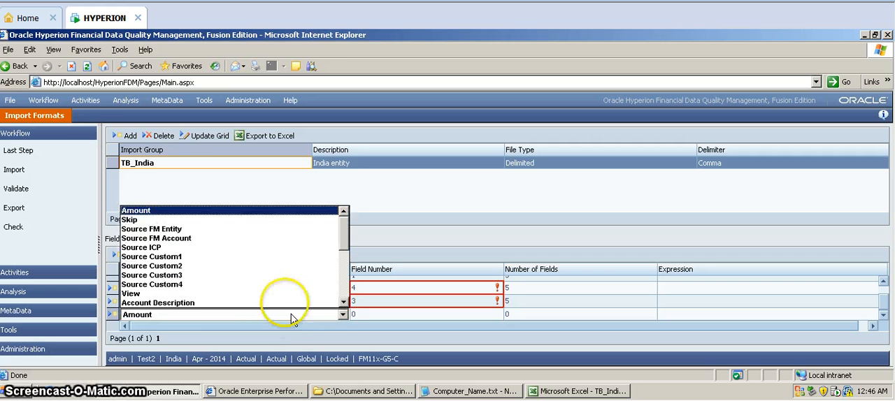
pyautogui.click(260, 272)
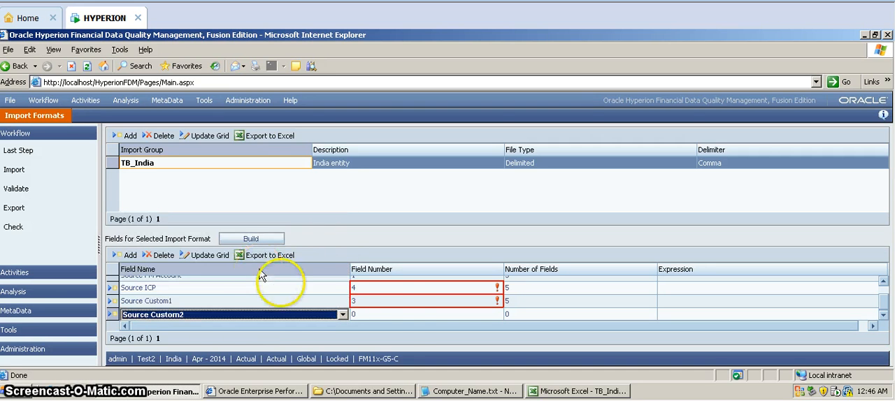
pyautogui.click(407, 318)
pyautogui.write('2')
pyautogui.click(559, 316)
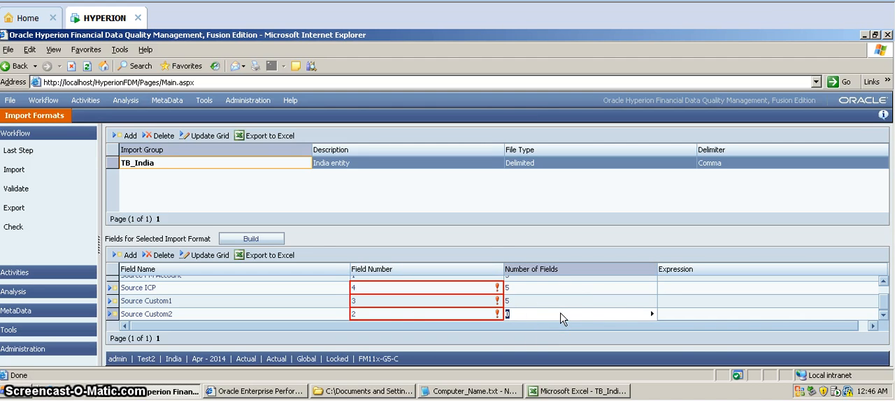
pyautogui.click(596, 315)
pyautogui.press('Tab')
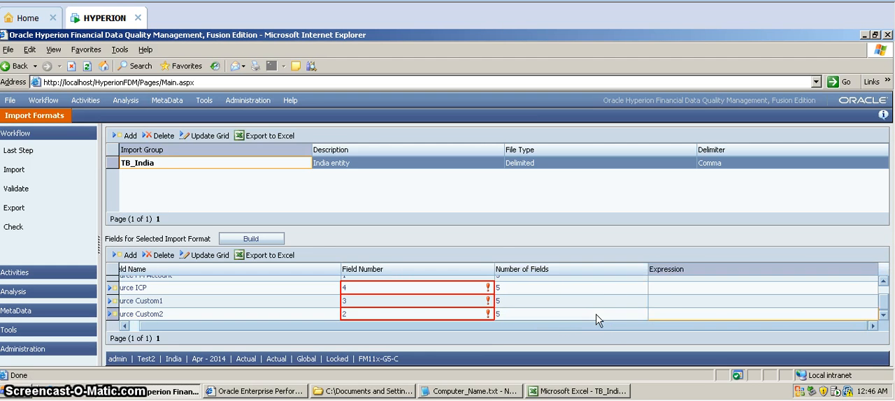
# Add a Source Custom3 field to the TB_India import format with field number 1 and number of fields 1.
pyautogui.press('Tab')
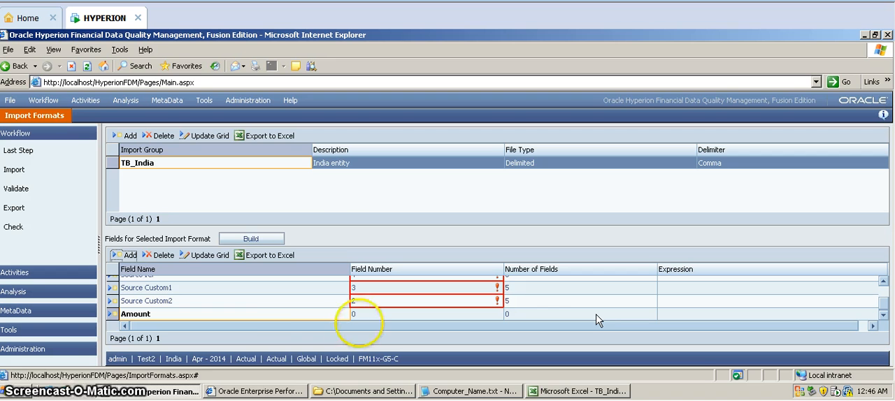
pyautogui.click(274, 317)
pyautogui.click(276, 316)
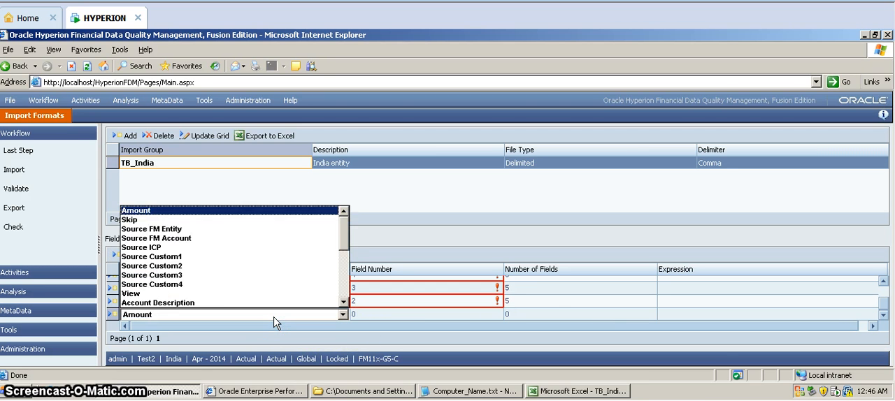
pyautogui.click(211, 276)
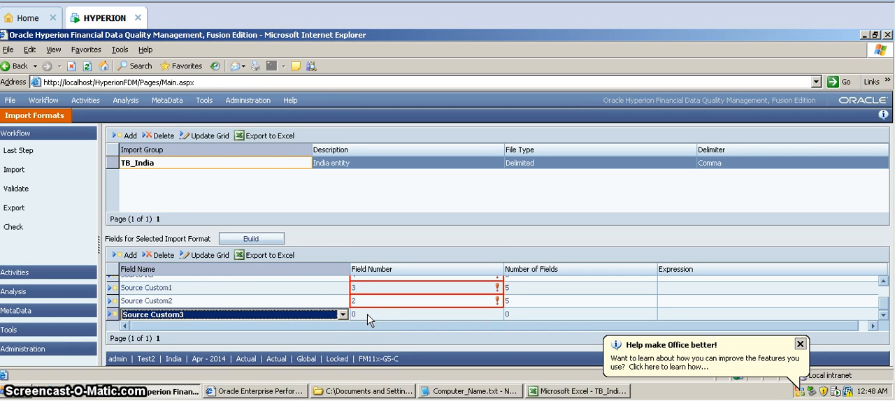
pyautogui.click(368, 316)
pyautogui.write('1')
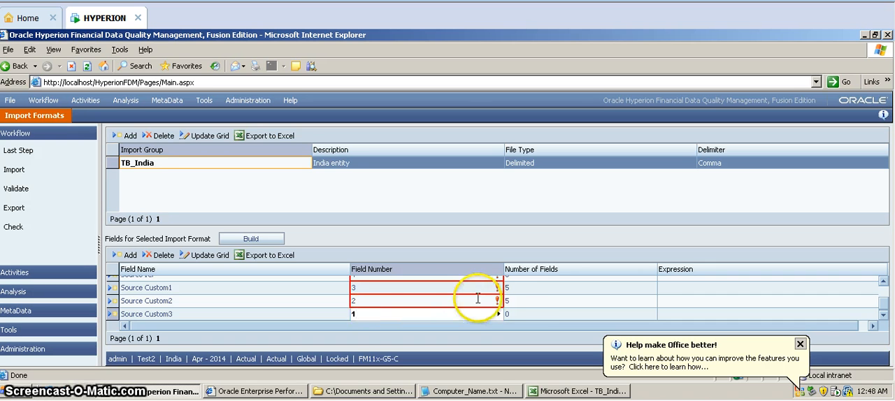
pyautogui.click(509, 315)
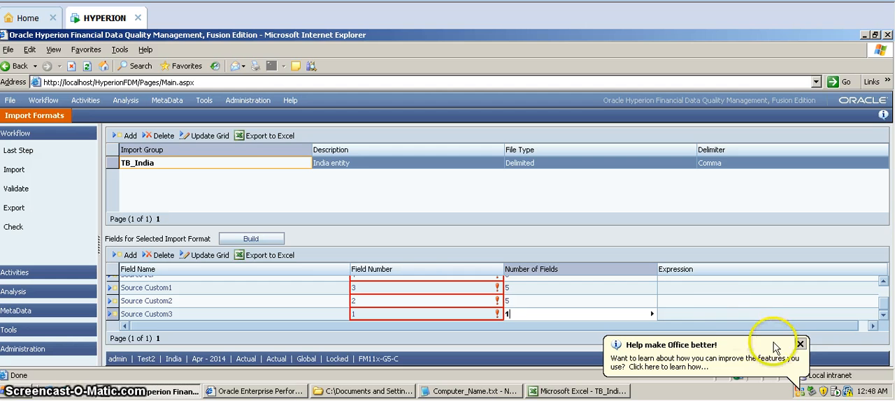
# Set the Source Custom3 expression to [None] and save the new field rows of the import format.
pyautogui.click(800, 344)
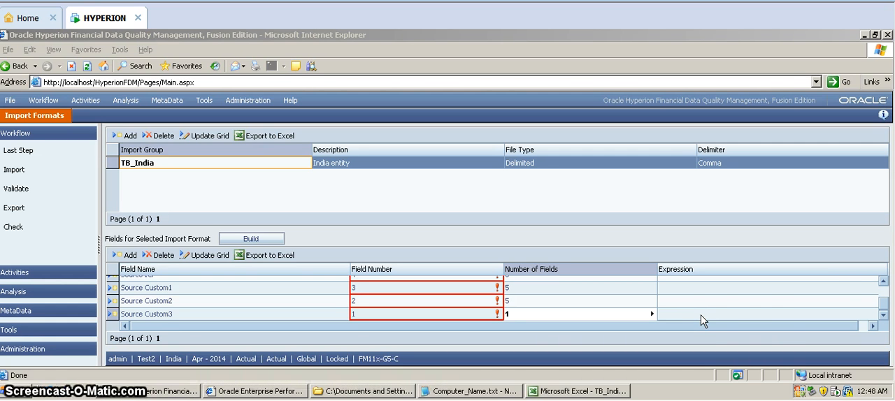
pyautogui.click(885, 316)
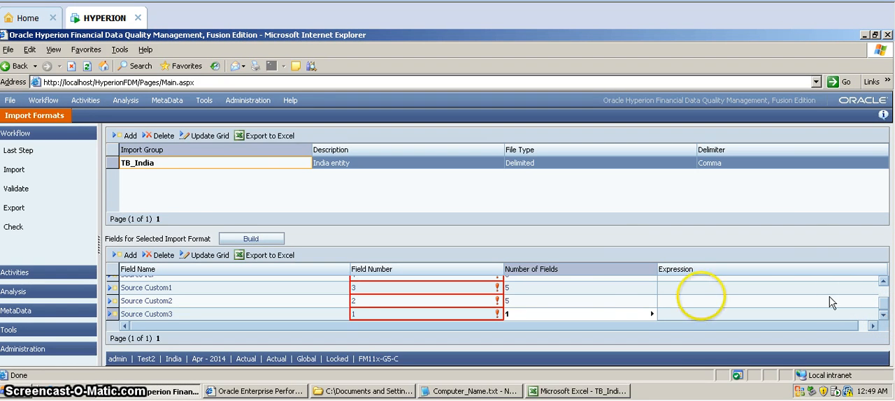
pyautogui.click(651, 314)
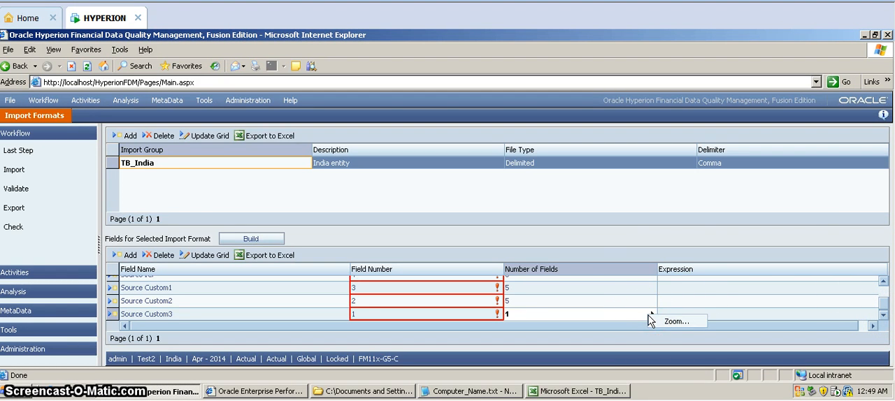
pyautogui.click(714, 318)
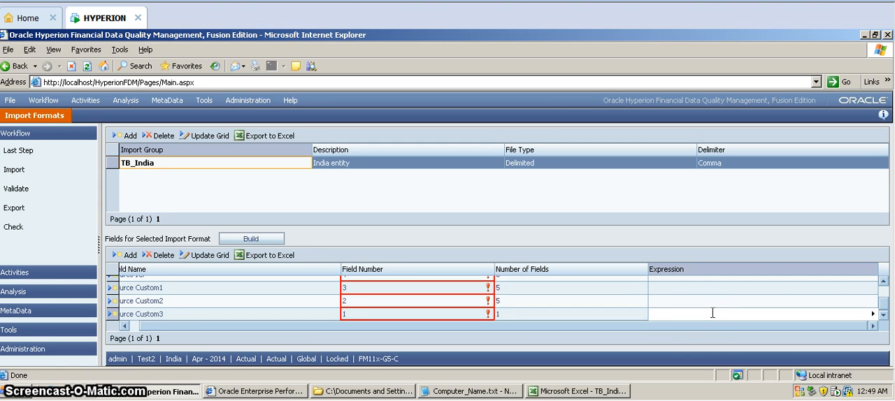
pyautogui.write('[')
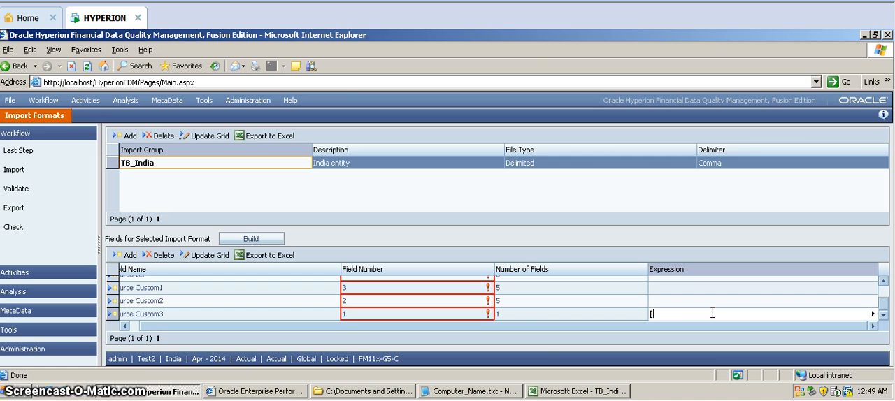
pyautogui.write('None')
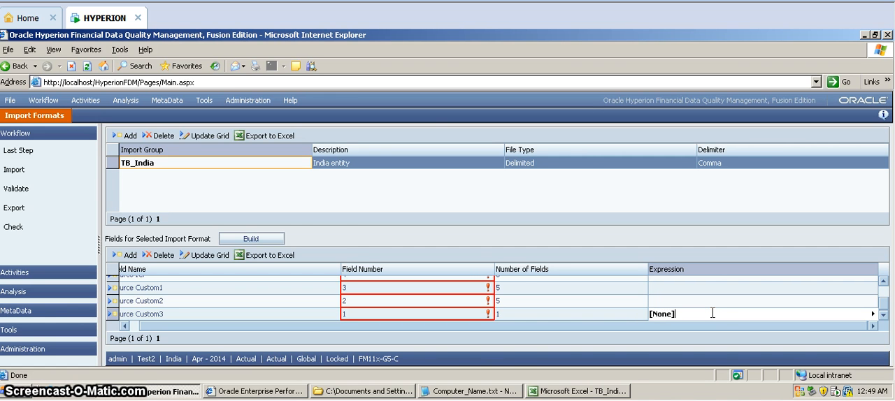
pyautogui.click(205, 256)
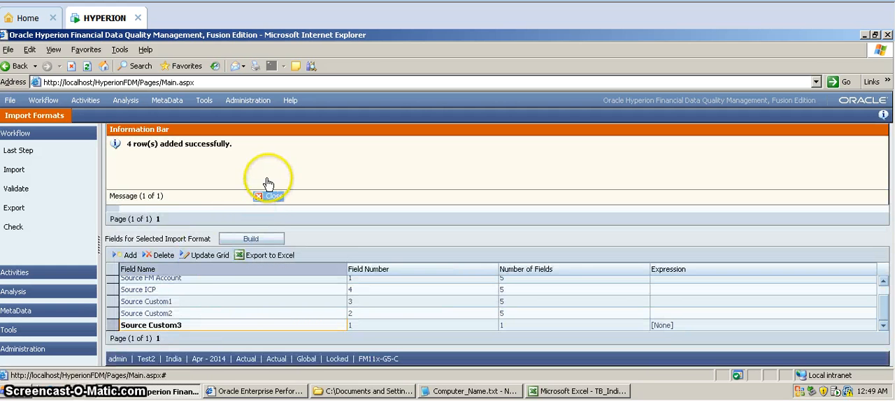
pyautogui.click(270, 196)
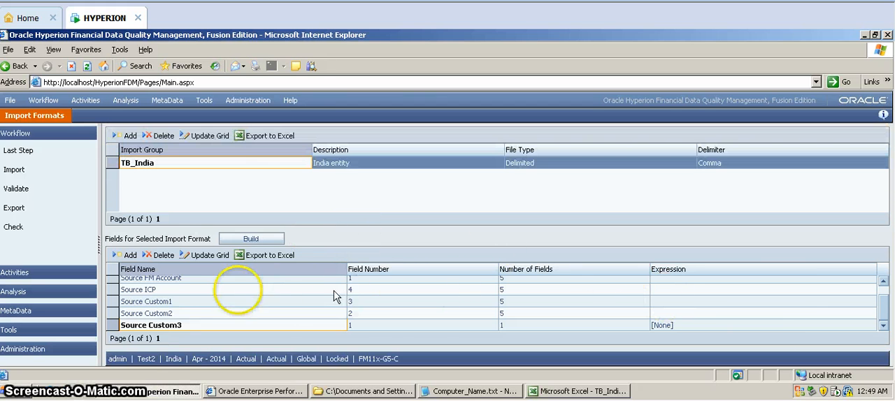
# Add a Source Custom4 field with field number 1, number of fields 1 and expression [None].
pyautogui.click(129, 256)
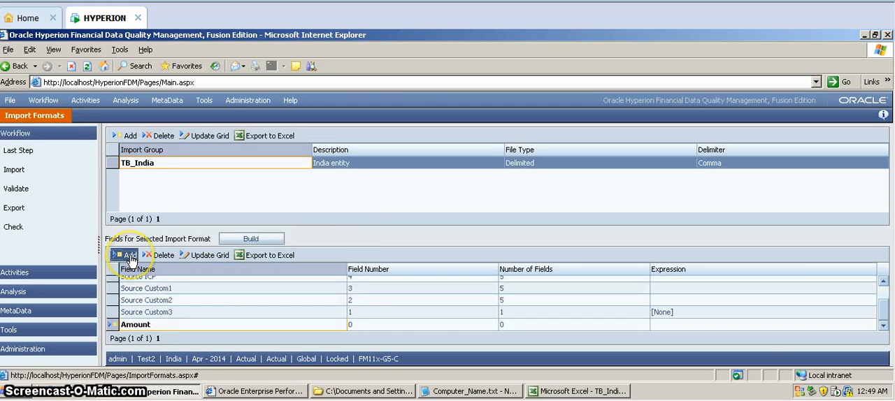
pyautogui.click(173, 328)
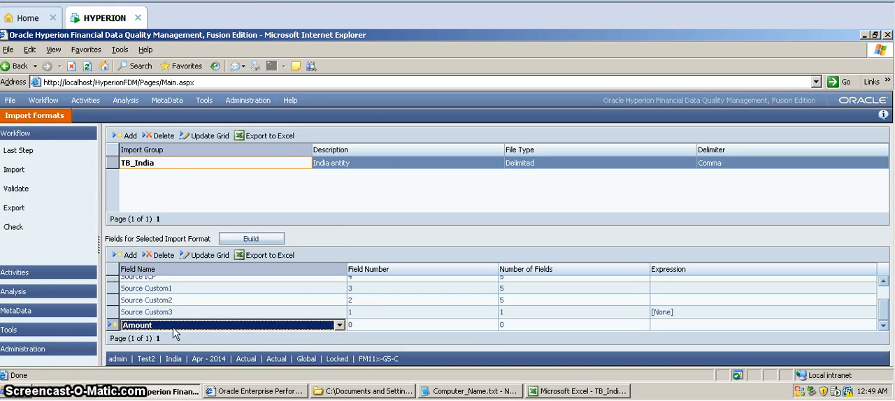
pyautogui.click(173, 329)
pyautogui.click(167, 297)
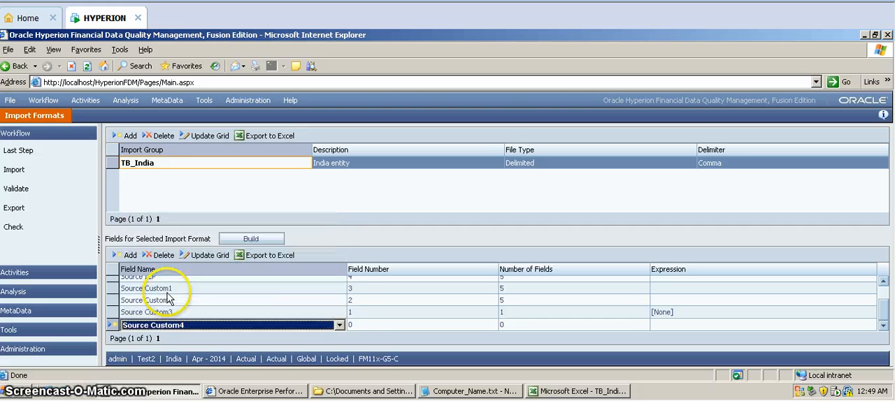
pyautogui.click(359, 330)
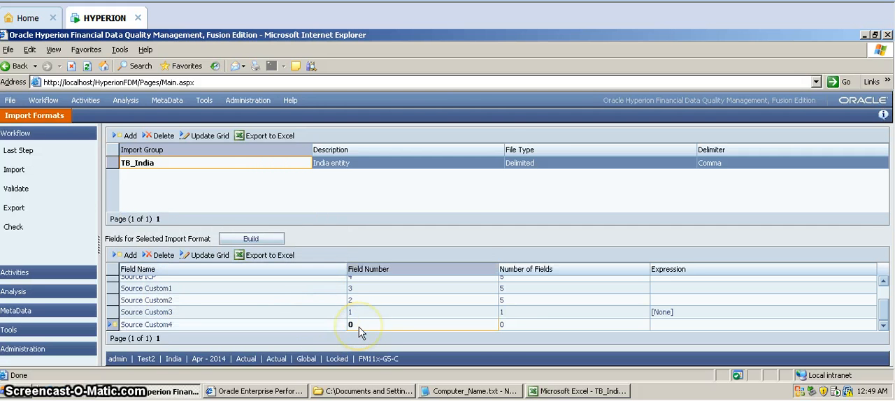
pyautogui.write('1')
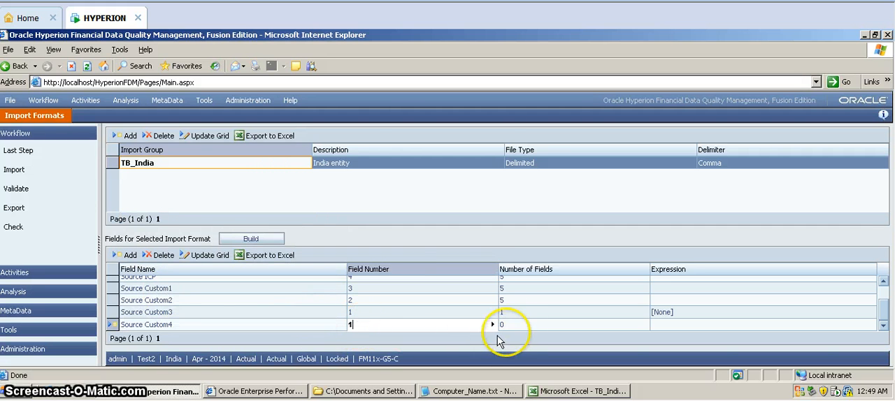
pyautogui.click(518, 328)
pyautogui.click(517, 328)
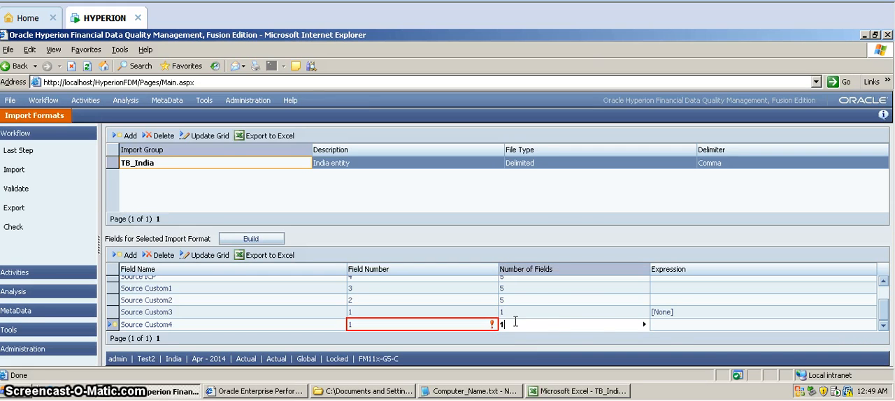
pyautogui.click(667, 327)
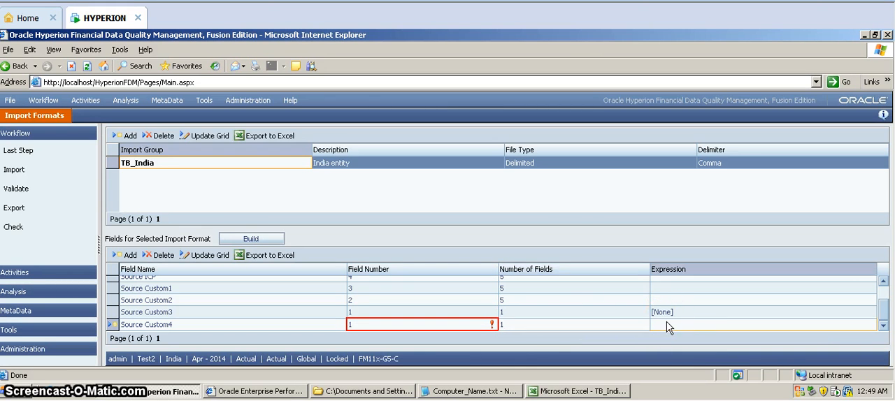
pyautogui.write('[None]')
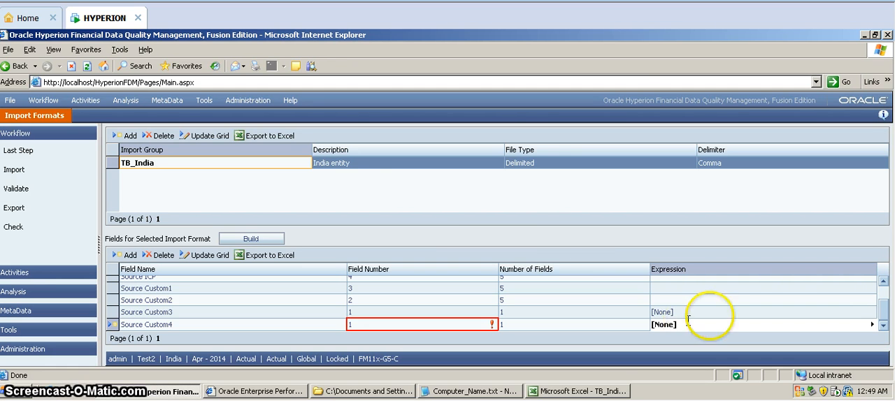
# Add a View field with field number 1, number of fields 1 and expression YTD.
pyautogui.click(130, 255)
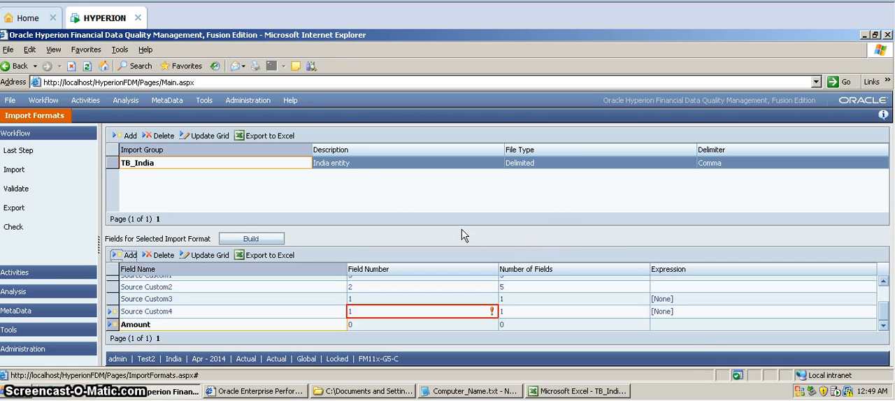
pyautogui.click(180, 328)
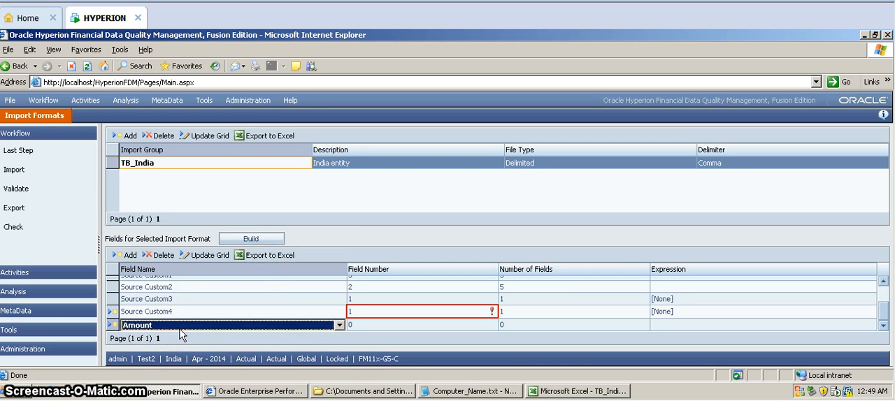
pyautogui.click(180, 327)
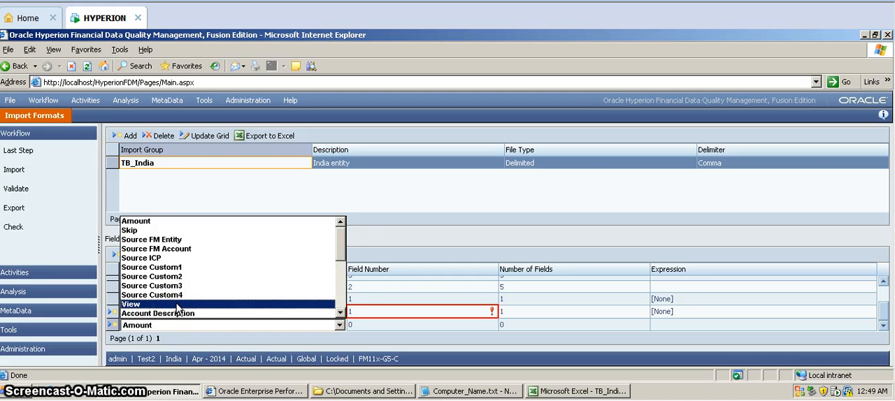
pyautogui.click(185, 306)
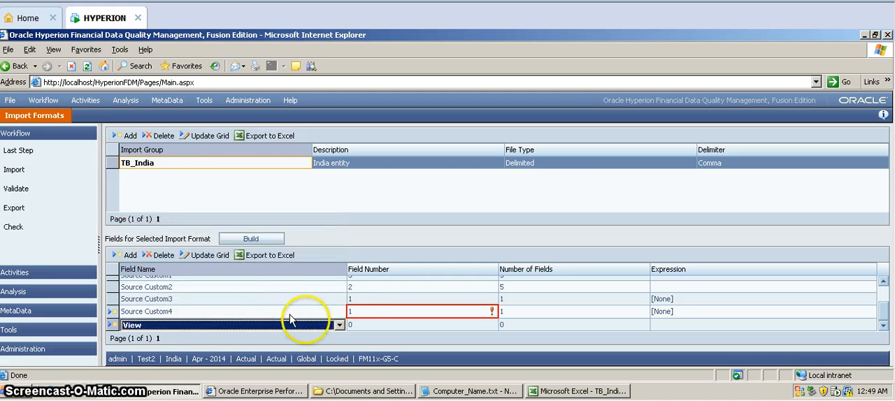
pyautogui.click(359, 325)
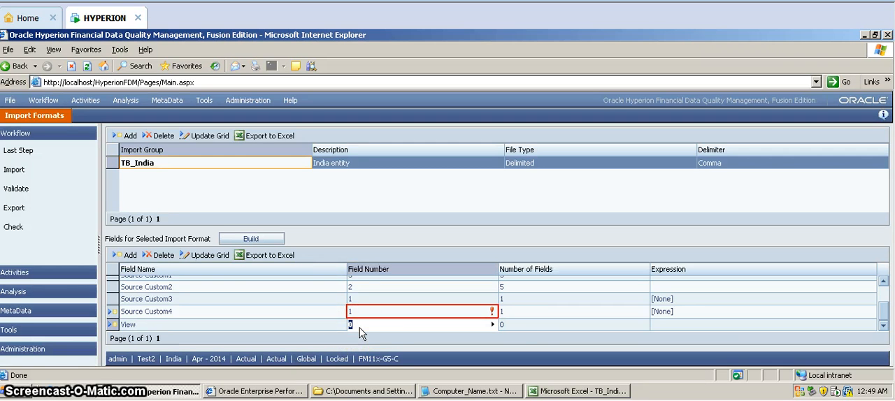
pyautogui.write('1')
pyautogui.click(513, 318)
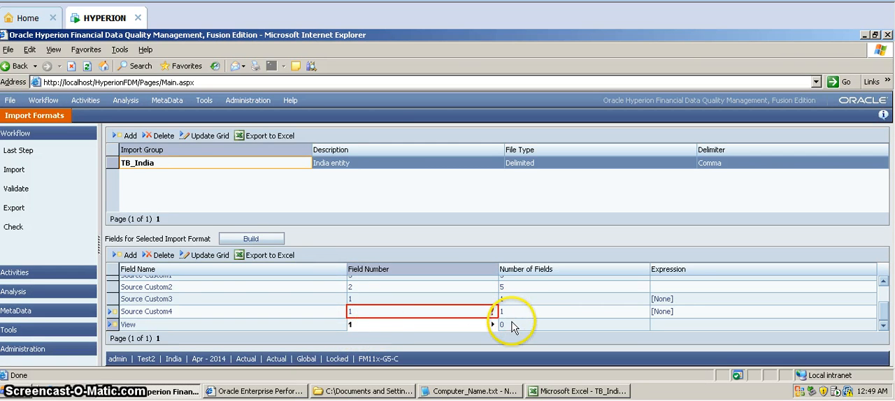
pyautogui.click(671, 327)
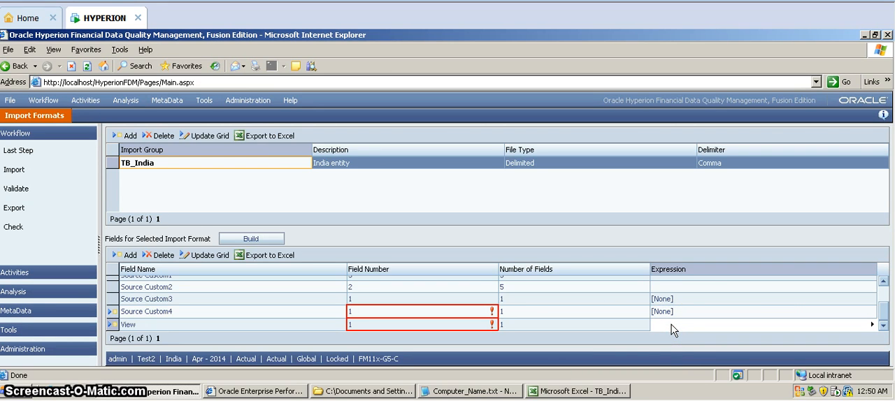
pyautogui.write('YTD')
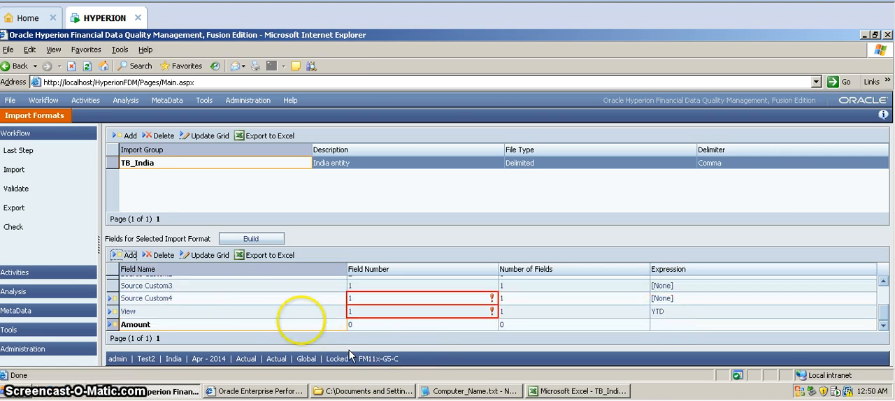
# Choose Amount as the new row's field name and check the Amount column's position in the TB_India_Diary workbook in Excel.
pyautogui.click(236, 325)
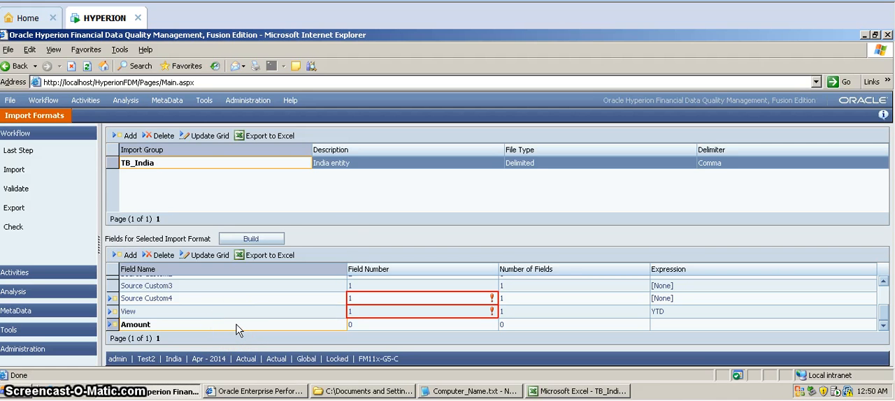
pyautogui.click(236, 327)
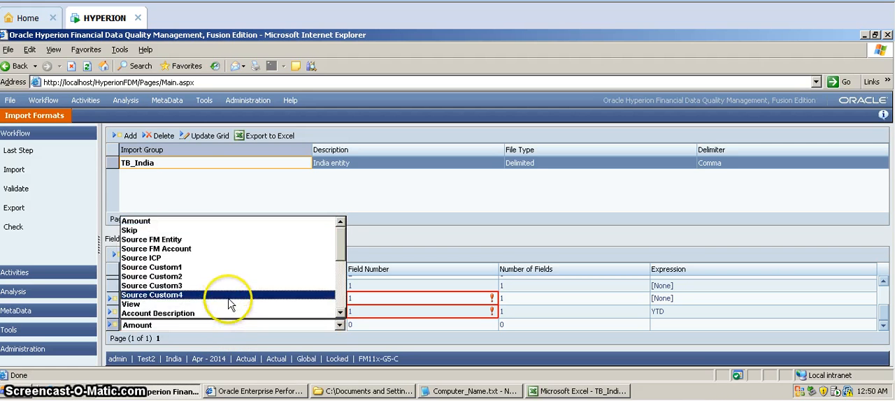
pyautogui.click(210, 222)
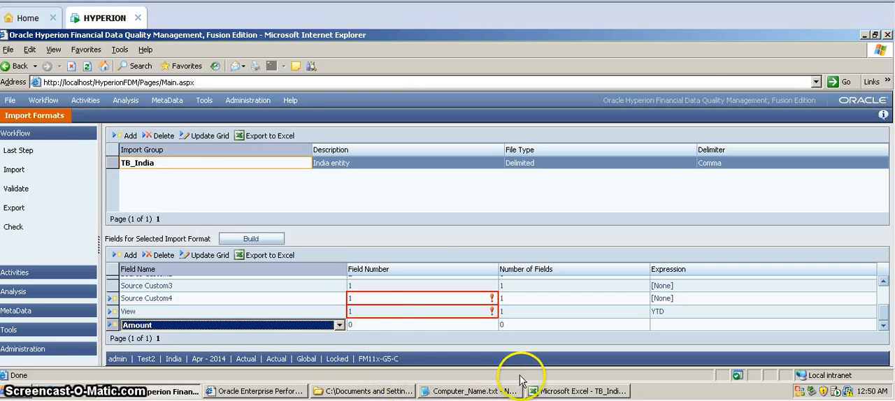
pyautogui.click(535, 391)
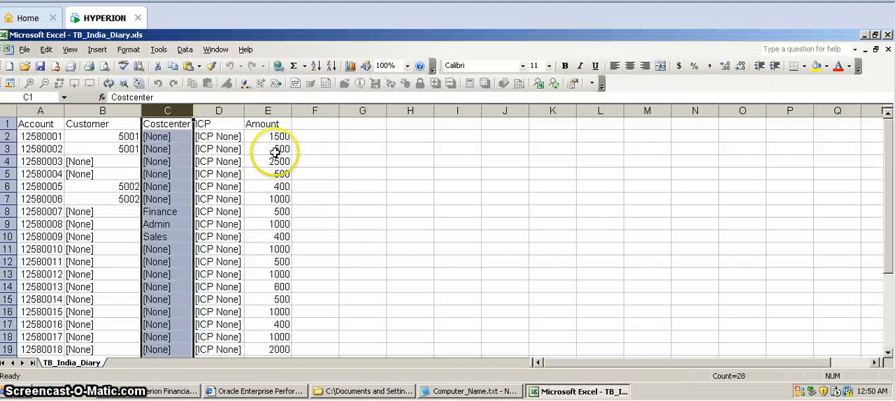
pyautogui.click(259, 108)
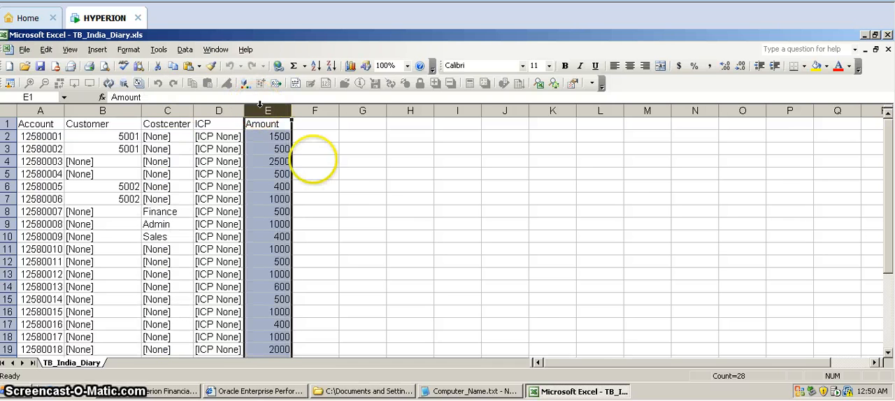
pyautogui.click(555, 392)
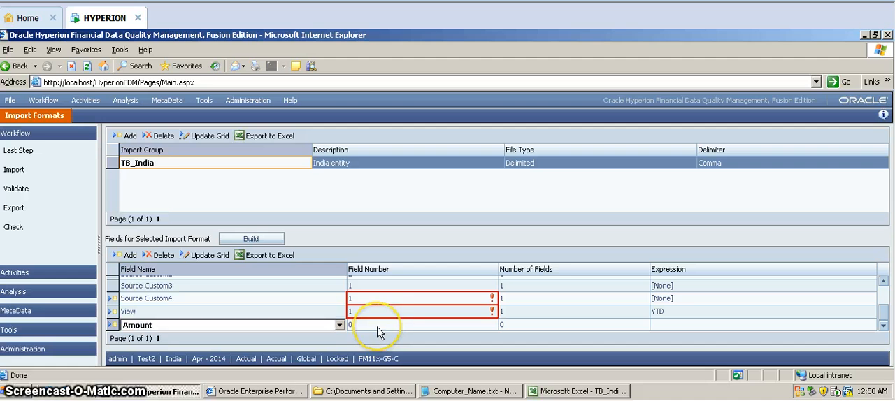
# Set the Amount field's field number to 5 and number of fields to 5, and save the new field rows.
pyautogui.click(378, 326)
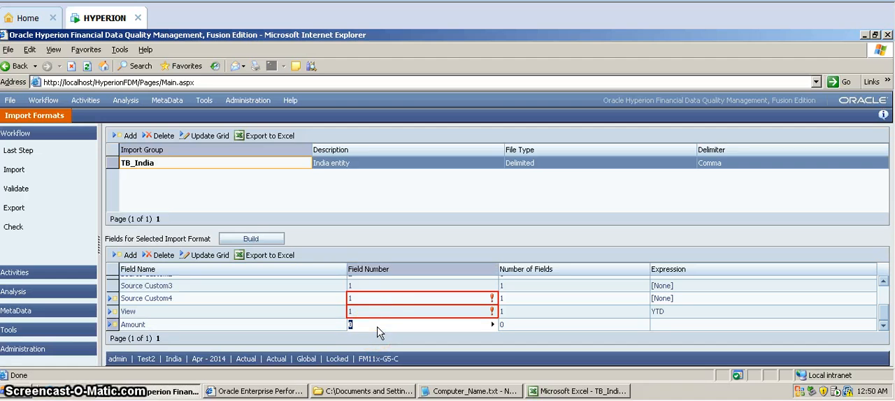
pyautogui.click(509, 327)
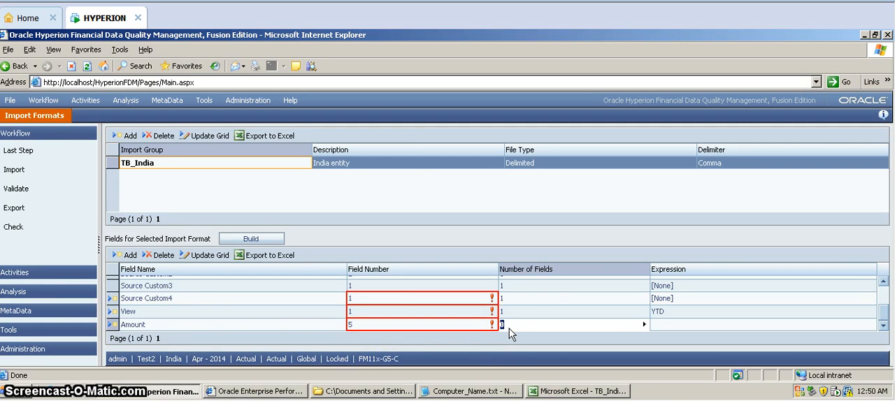
pyautogui.write('5')
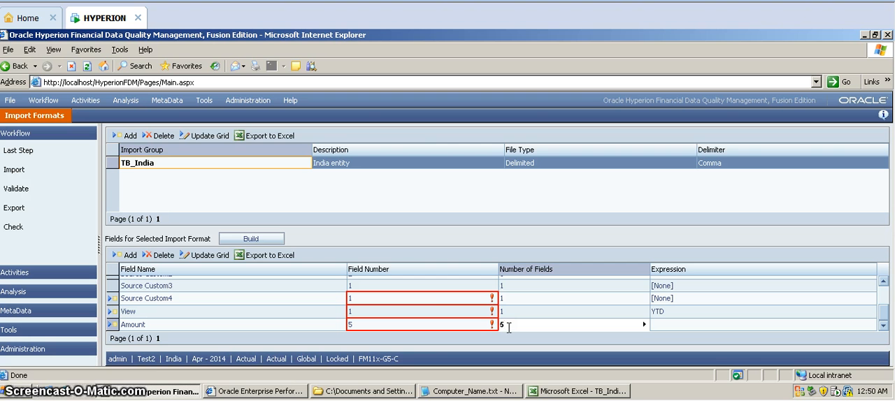
pyautogui.click(220, 257)
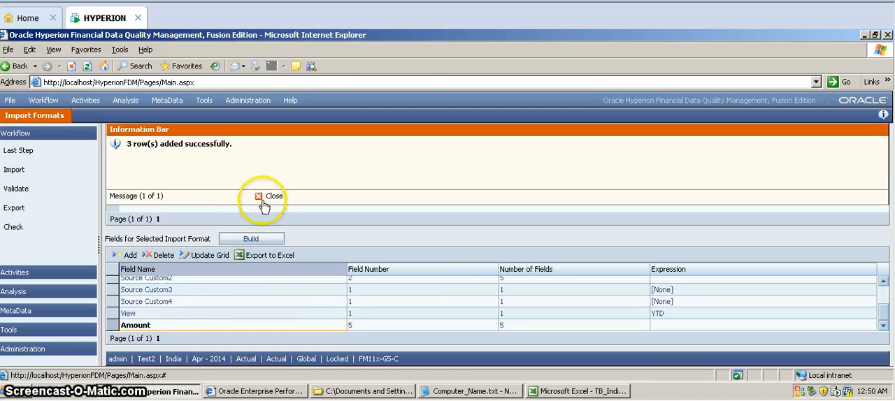
pyautogui.click(265, 197)
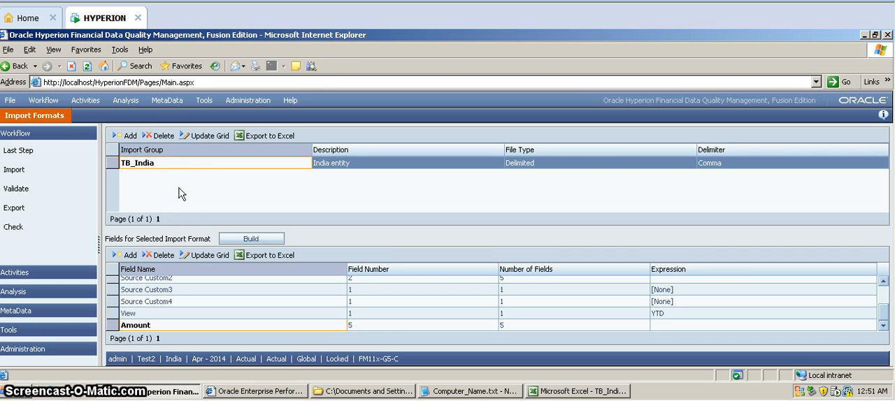
# Assign the TB_India import format to the India location's workflow behaviors and save the location.
pyautogui.click(162, 100)
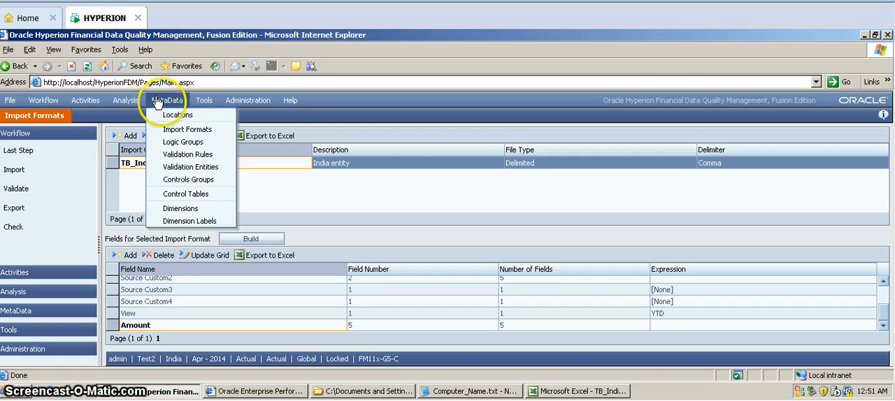
pyautogui.click(176, 116)
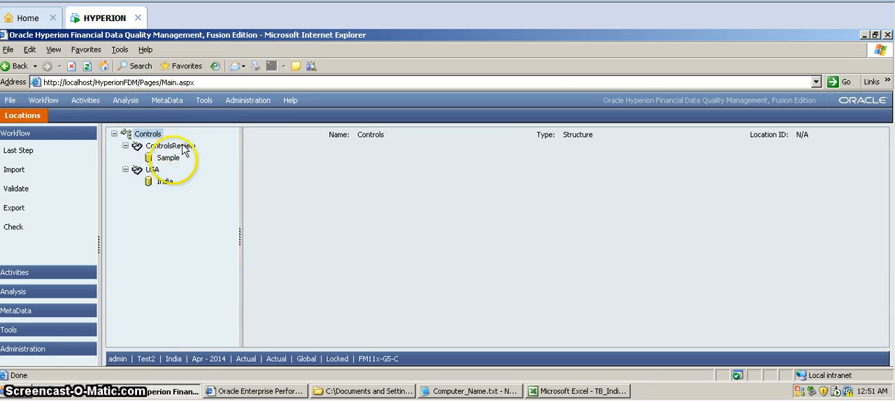
pyautogui.click(165, 183)
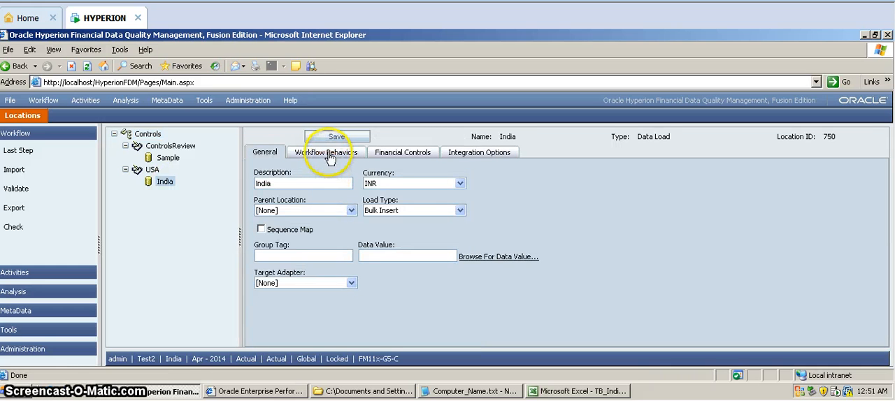
pyautogui.click(329, 155)
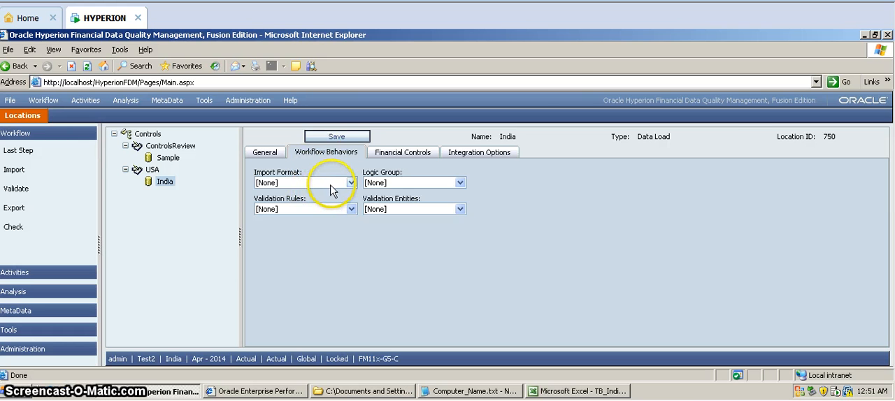
pyautogui.click(351, 184)
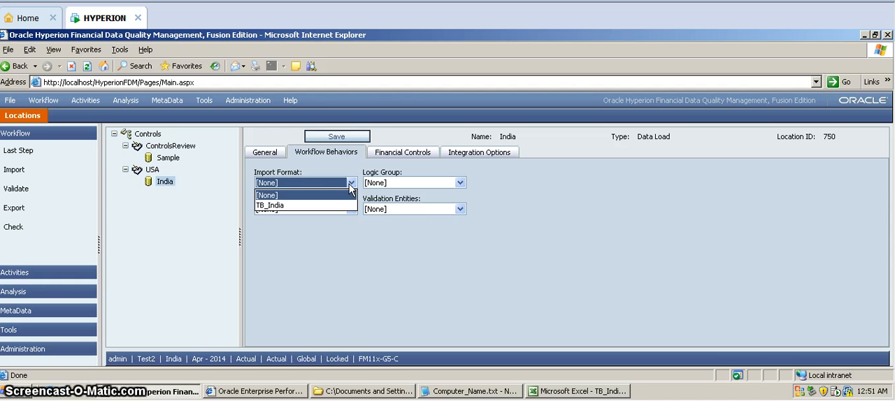
pyautogui.click(343, 210)
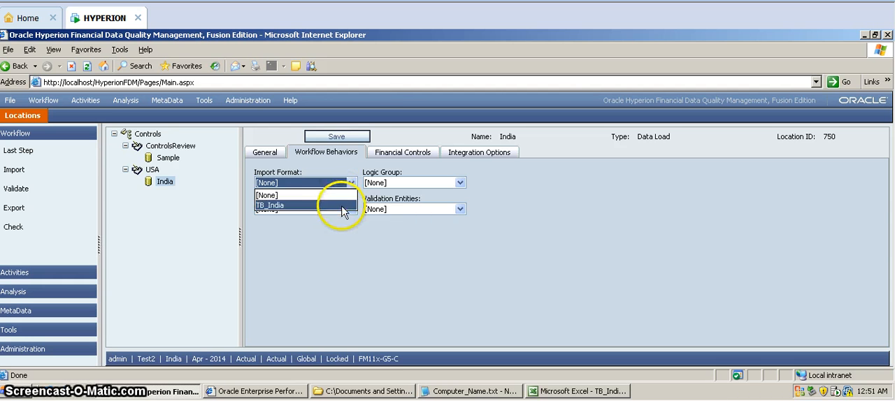
pyautogui.click(335, 137)
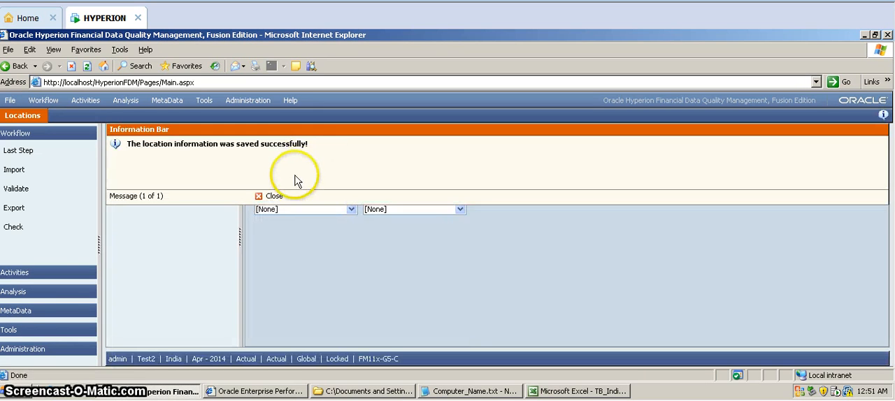
pyautogui.click(271, 201)
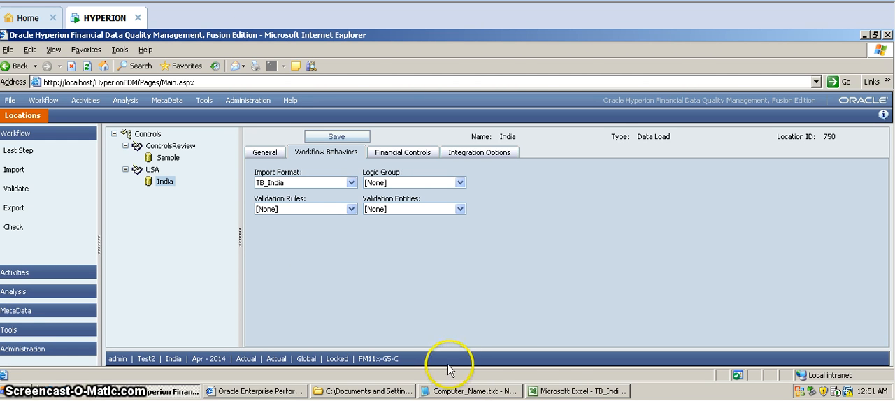
pyautogui.click(560, 392)
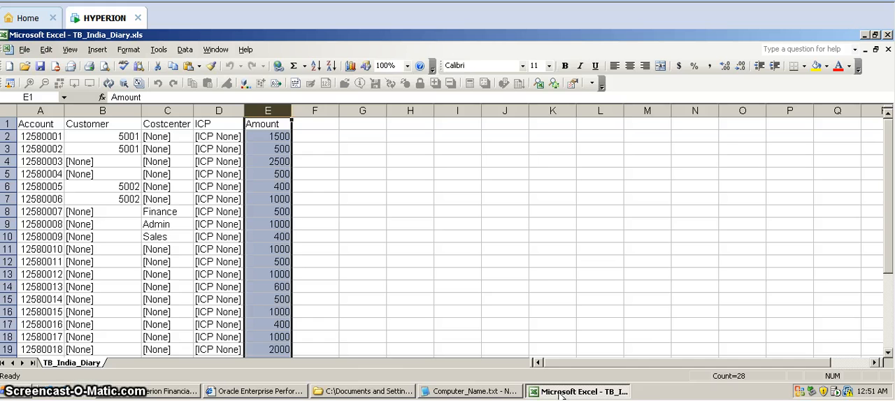
pyautogui.click(563, 393)
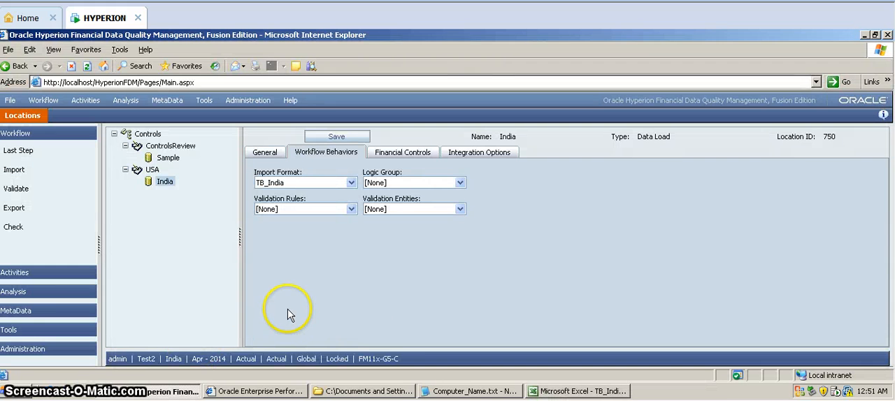